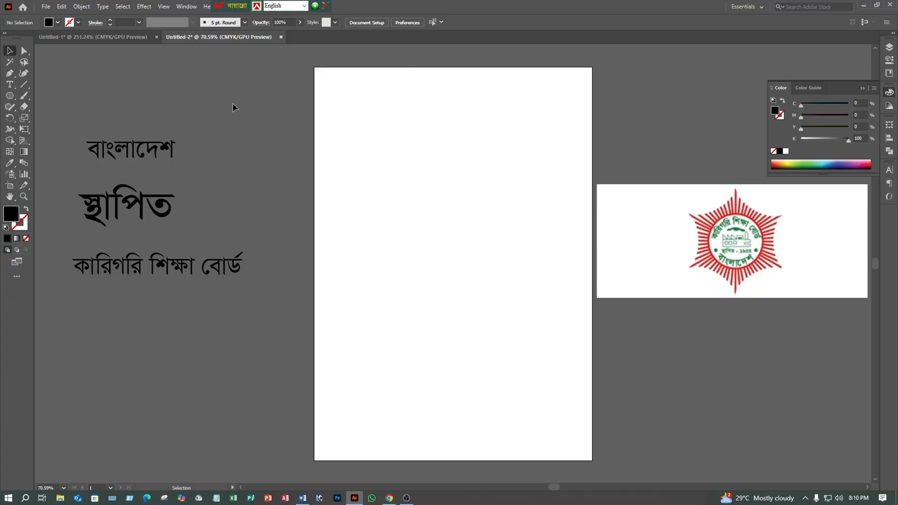
- Draw a circle about 243 pt in diameter near the artboard's centre, with no fill and a black 1 pt stroke
click(16, 99)
click(52, 118)
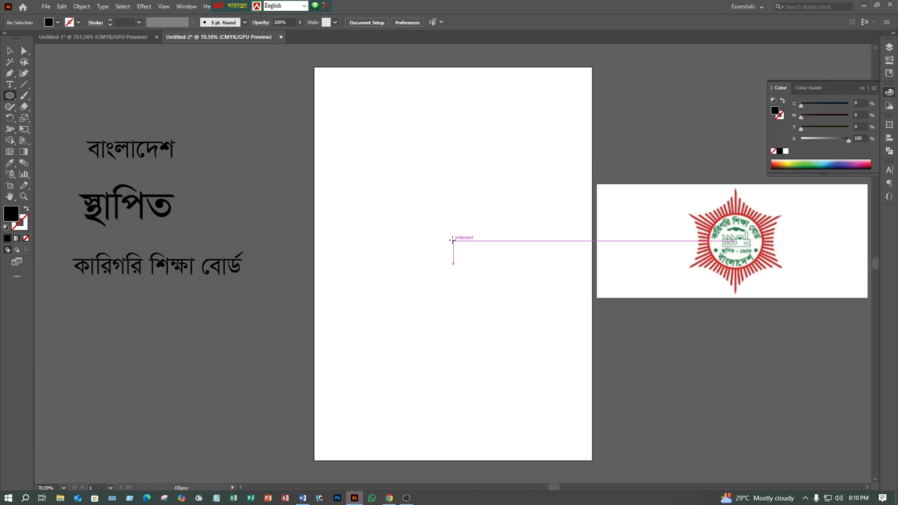
drag(453, 241, 425, 182)
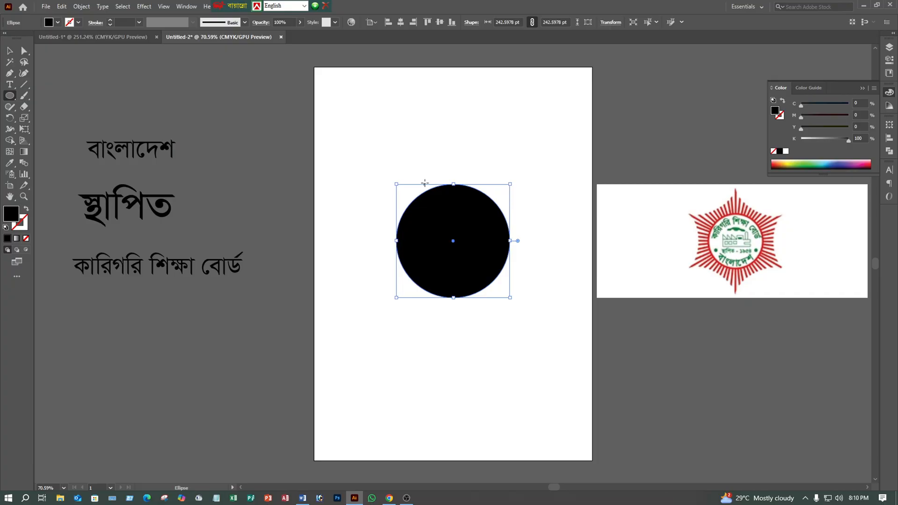
click(26, 209)
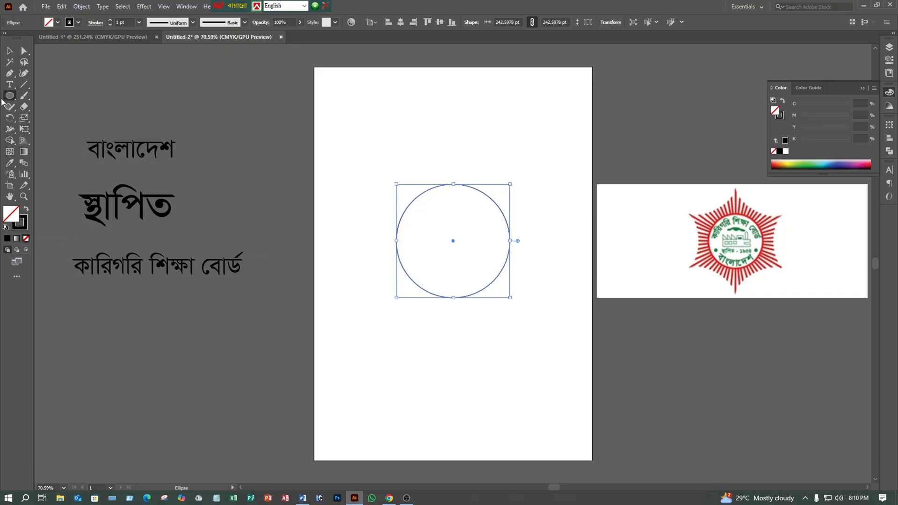
click(10, 51)
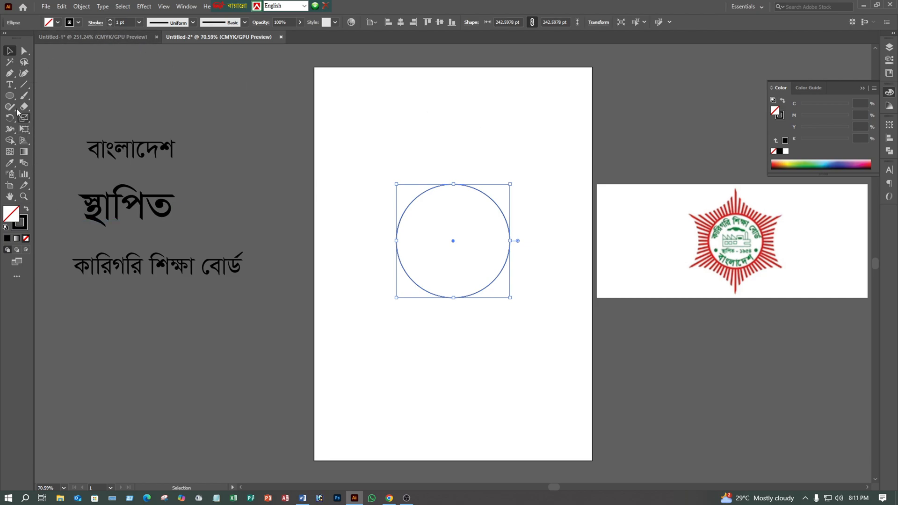
- Draw a vertical line about 177 pt long rising from the topmost point of the circle
click(22, 89)
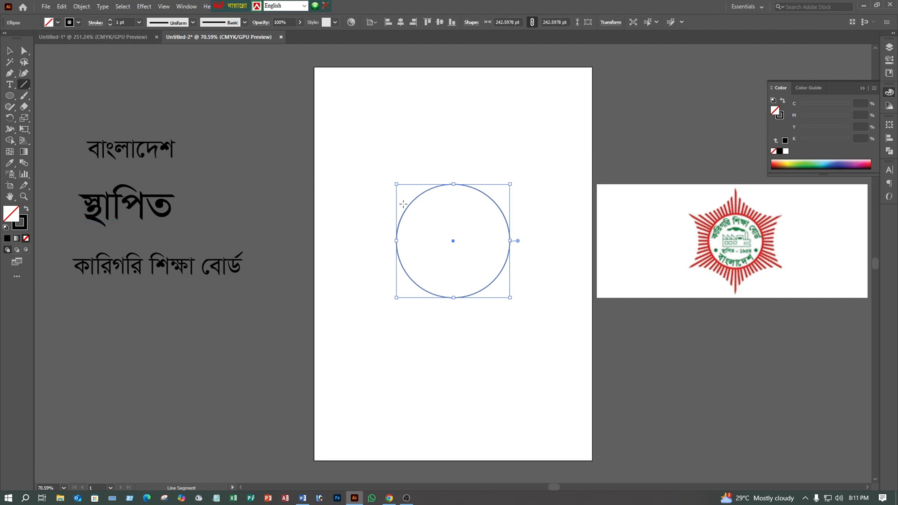
drag(452, 241, 451, 109)
drag(453, 102, 452, 184)
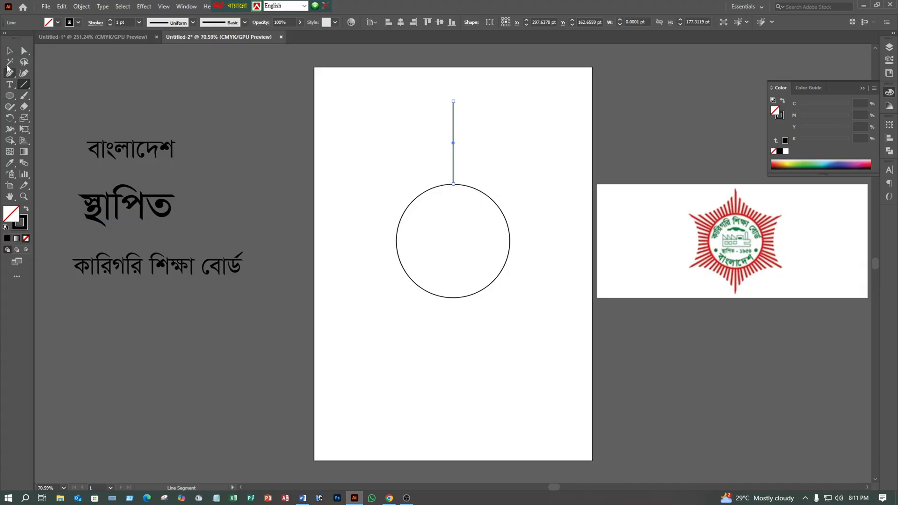
click(9, 51)
click(403, 148)
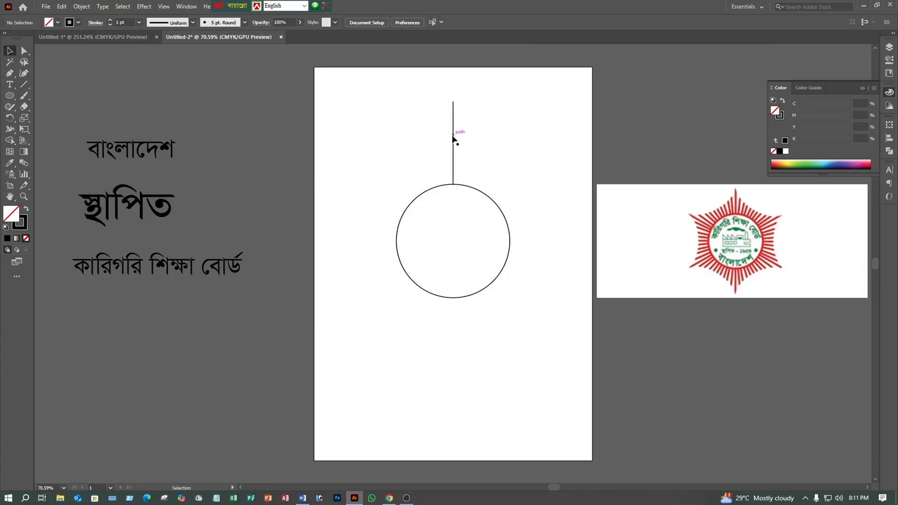
- Create a copy of the vertical line rotated 6° about the circle's centre
click(453, 139)
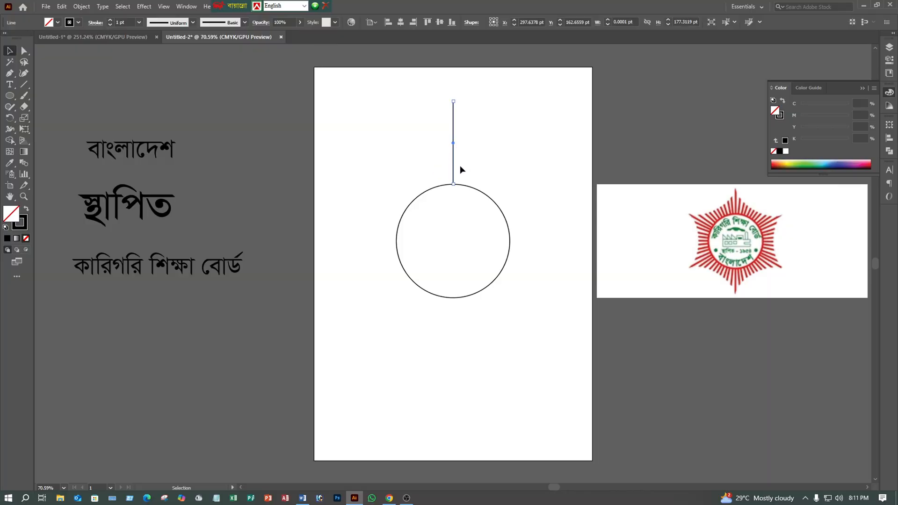
click(10, 117)
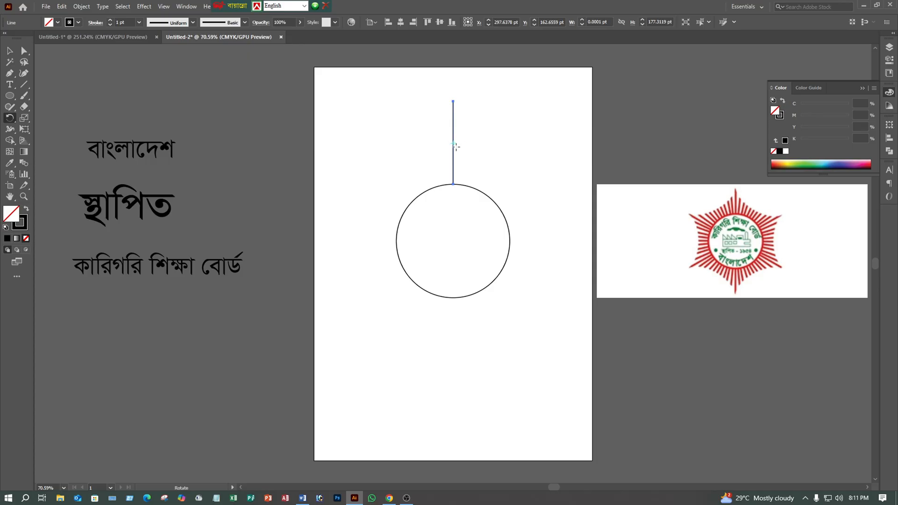
key(z)
drag(456, 146, 567, 79)
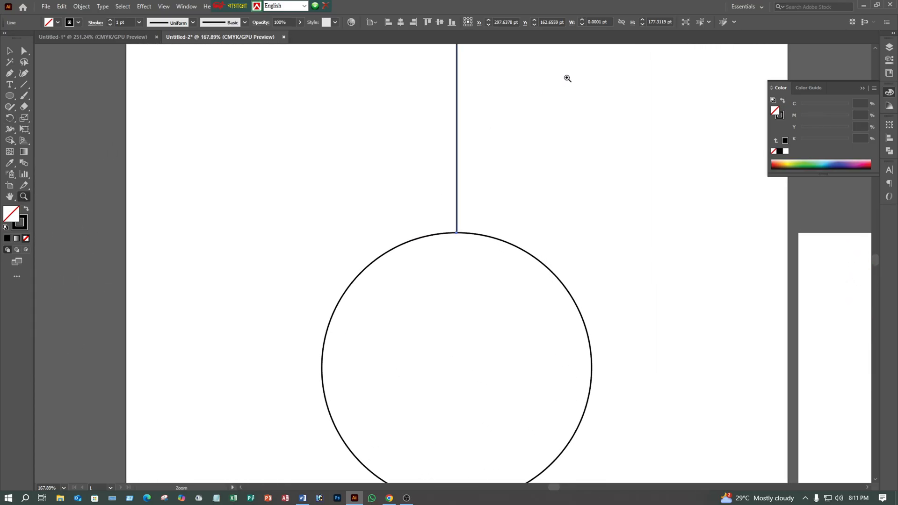
drag(451, 144, 431, 159)
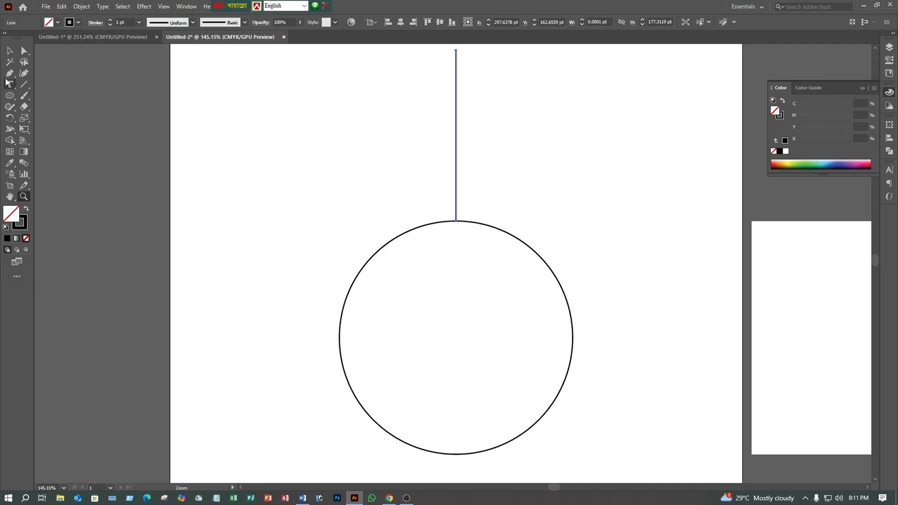
click(10, 51)
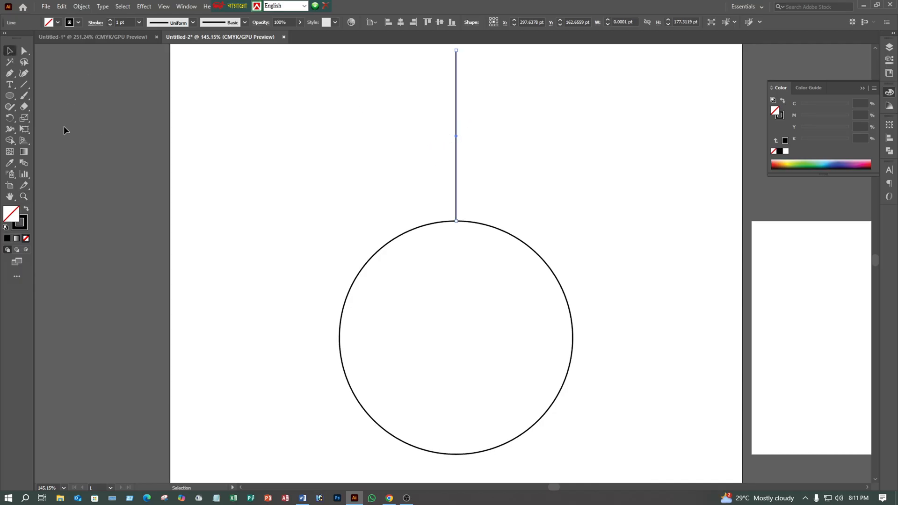
click(8, 118)
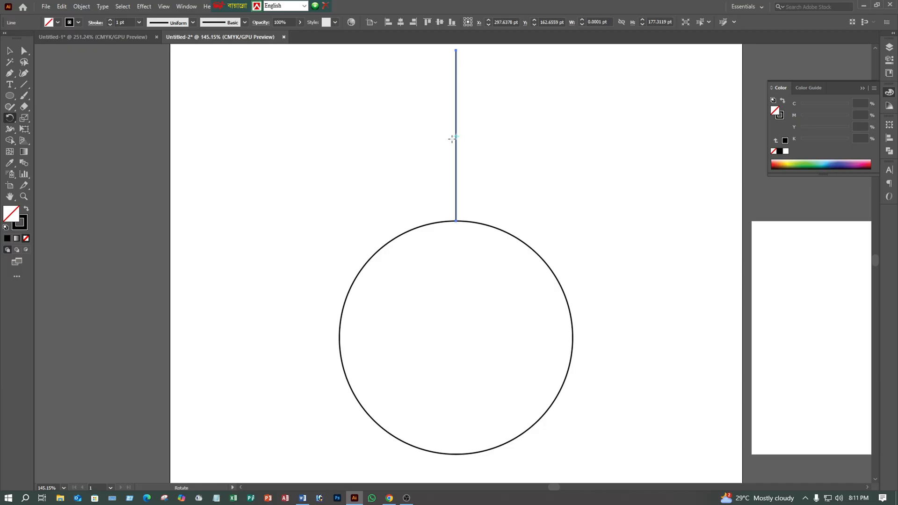
key(z)
drag(485, 176, 362, 221)
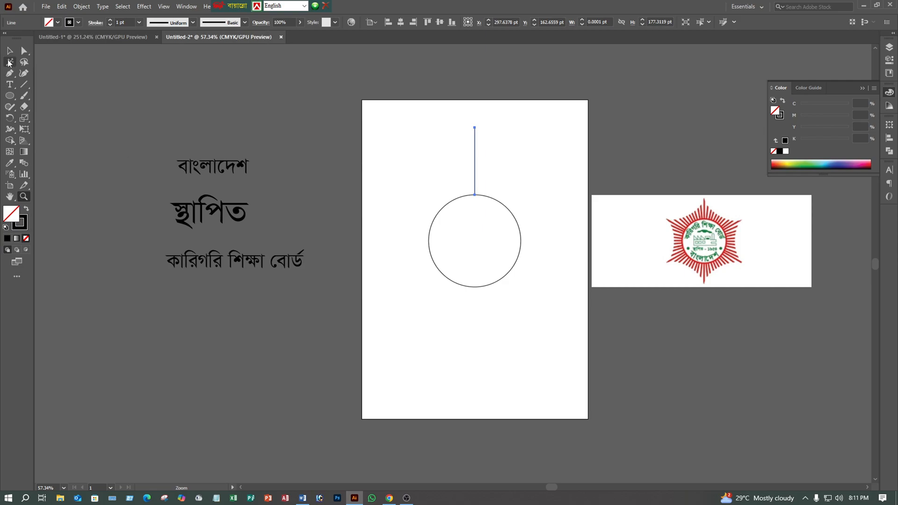
click(10, 51)
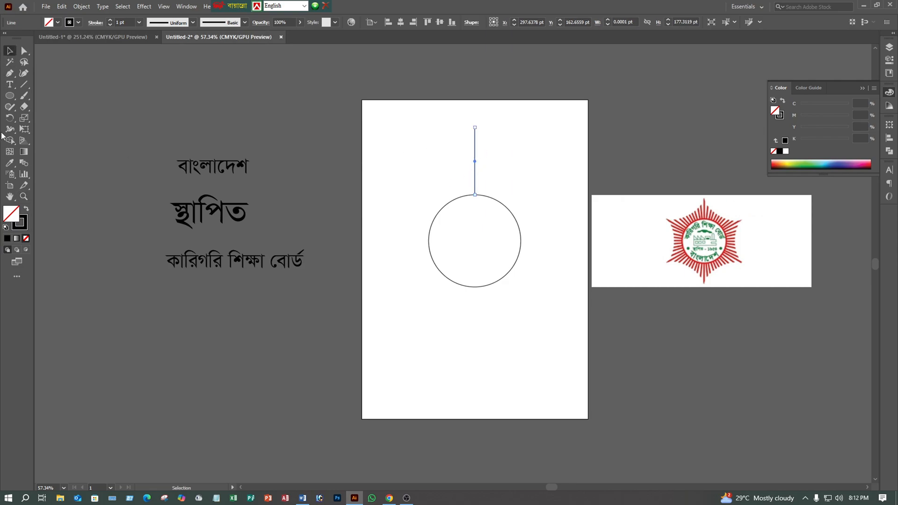
click(10, 118)
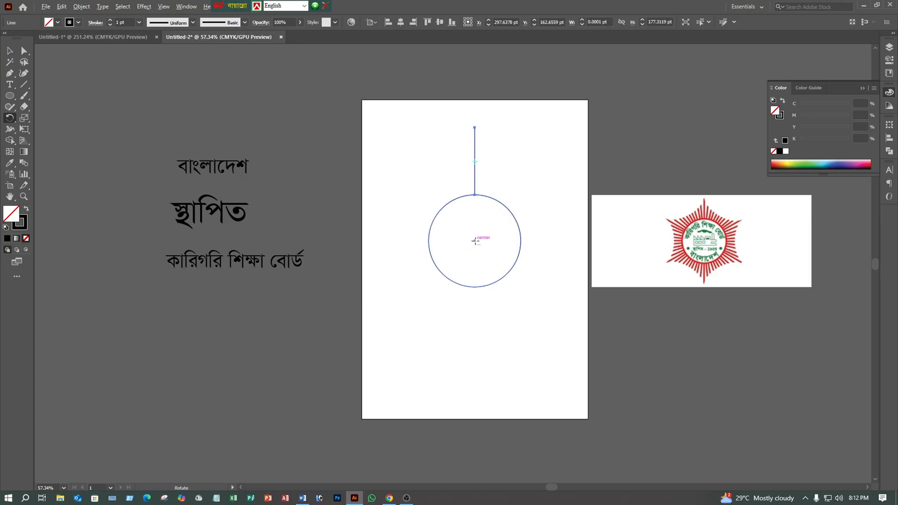
alt+click(475, 241)
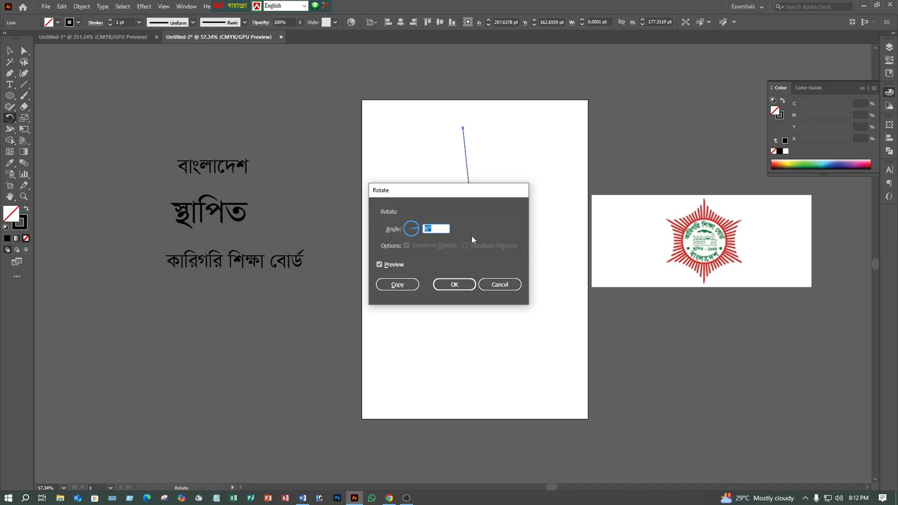
click(397, 284)
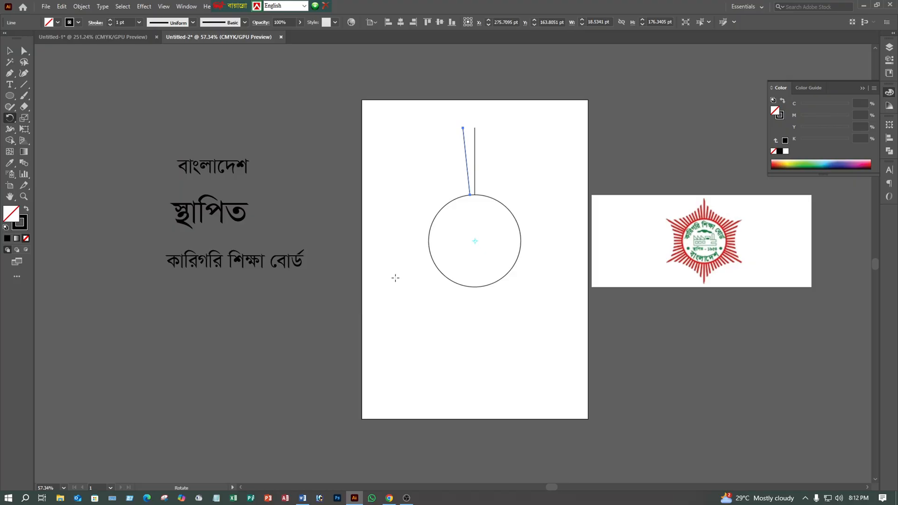
- Repeat the 6° rotated copy of the line until the rays go all the way around the circle
key(ctrl+d)
key(ctrl+d)
key(ctrl+d)
key(ctrl+d)
key(ctrl+d)
key(ctrl+d)
key(ctrl+d)
key(ctrl+d)
key(ctrl+d)
key(ctrl+d)
key(ctrl+d)
key(ctrl+d)
key(ctrl+d)
key(ctrl+d)
key(ctrl+d)
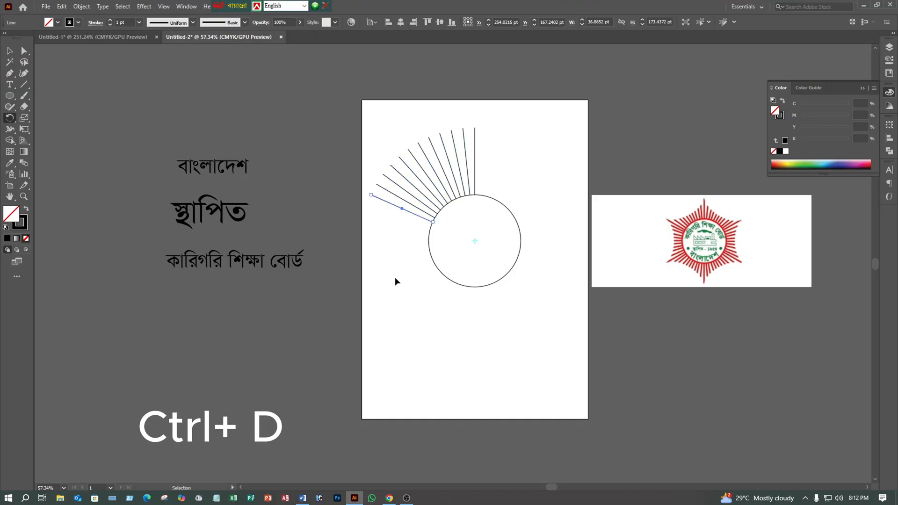
key(ctrl+d)
key(ctrl+d)
key(ctrl+d)
key(ctrl+d)
key(ctrl+d)
key(ctrl+d)
key(ctrl+d)
key(ctrl+d)
key(ctrl+d)
key(ctrl+d)
key(ctrl+d)
key(ctrl+d)
key(ctrl+d)
key(ctrl+d)
key(ctrl+d)
key(ctrl+d)
key(ctrl+d)
key(ctrl+d)
key(ctrl+d)
key(ctrl+d)
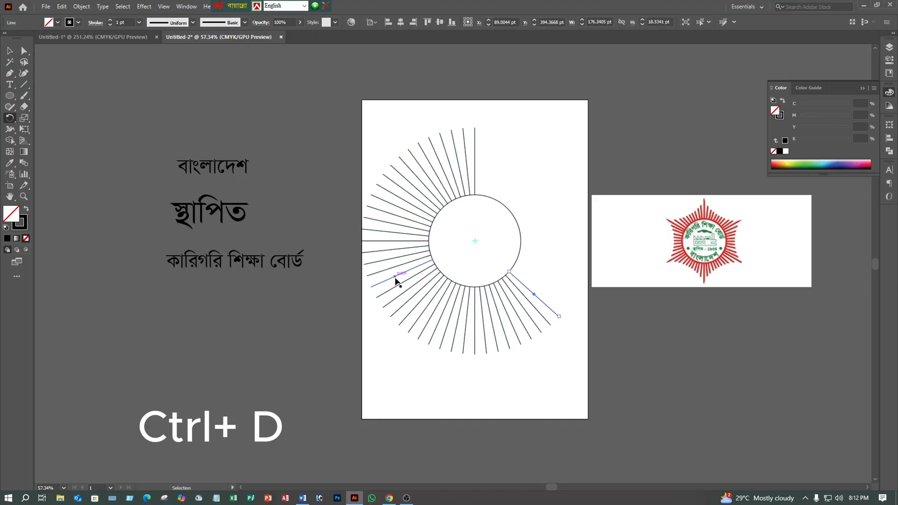
key(ctrl+d)
key(ctrl+d)
key(ctrl+d)
key(ctrl+d)
key(ctrl+d)
key(ctrl+d)
key(ctrl+d)
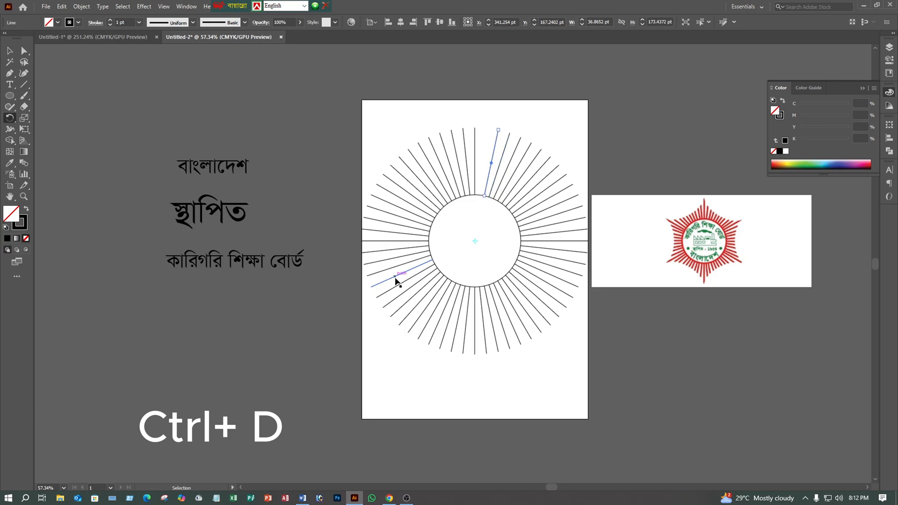
- Select the circle with all its rays and scale them down proportionally about their centre to about 502 pt wide
key(ctrl+shift+a)
key(v)
drag(364, 125, 570, 336)
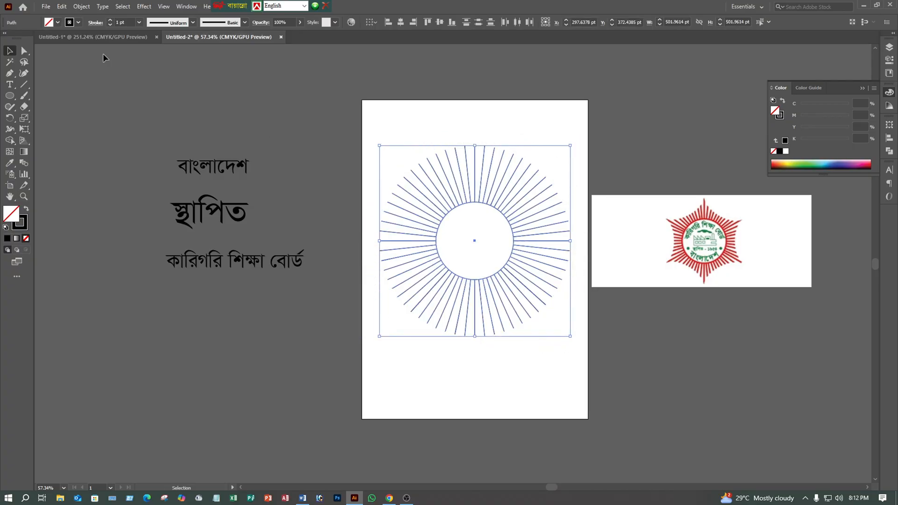
- Expand the fill and stroke of the circle and all rays into shapes, then deselect them
click(81, 6)
click(110, 116)
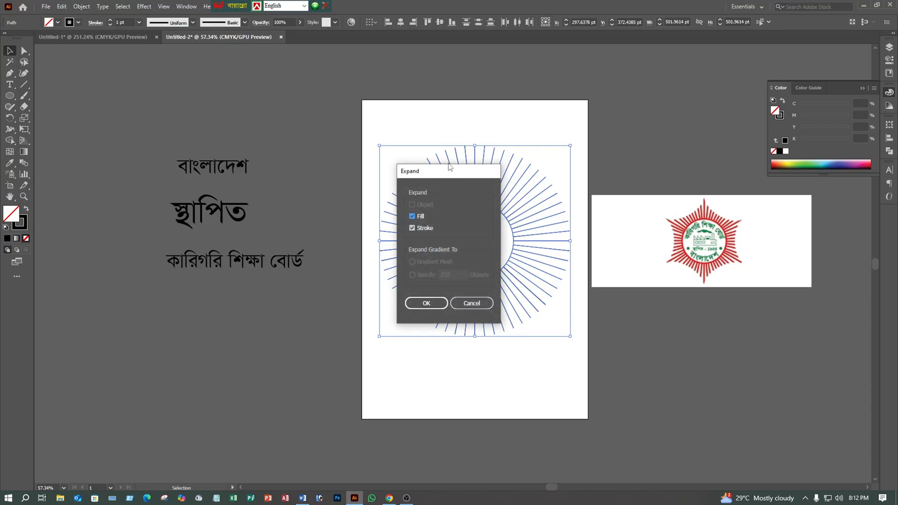
drag(449, 167, 338, 78)
click(315, 214)
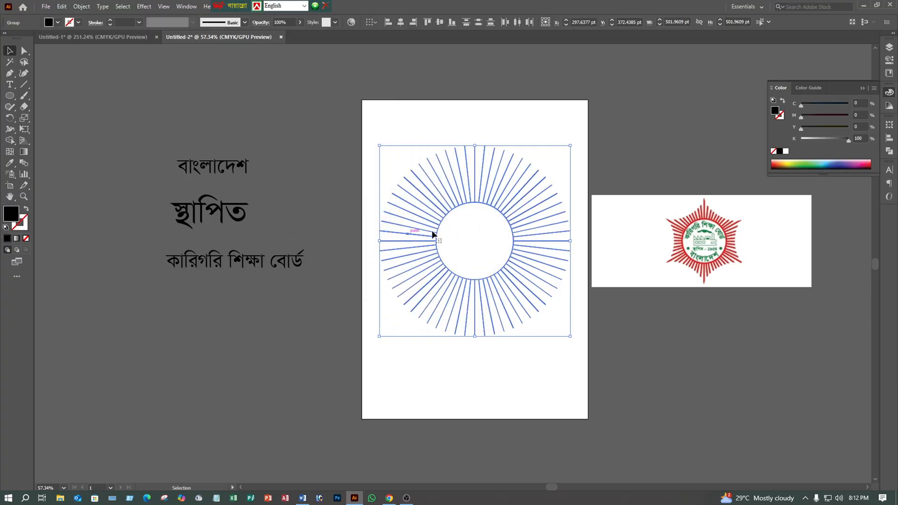
click(81, 7)
click(120, 116)
click(597, 165)
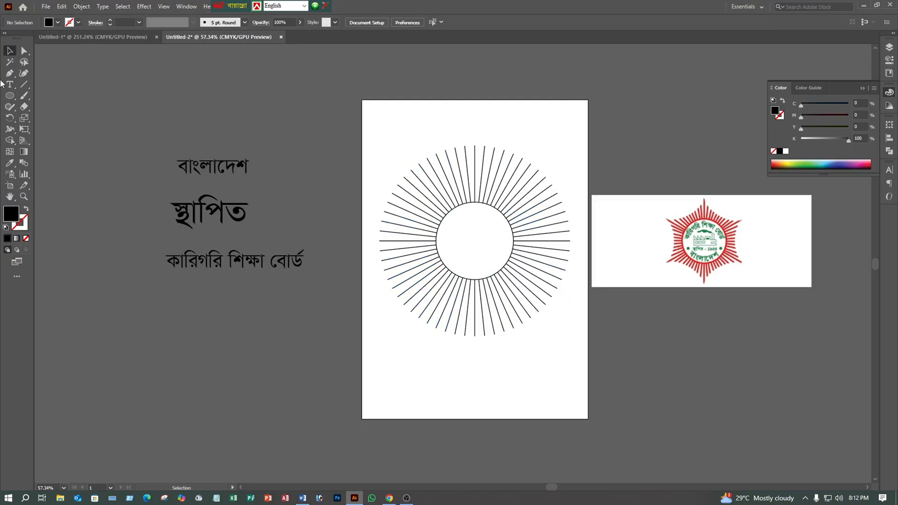
- Draw a hexagon about 390 by 338 pt centred on the ray circle, with no fill and a black outline
click(10, 95)
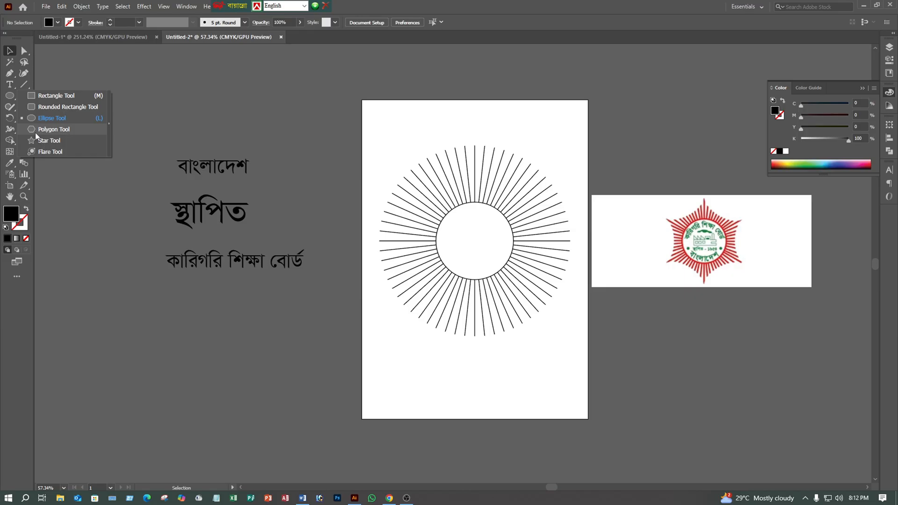
click(47, 130)
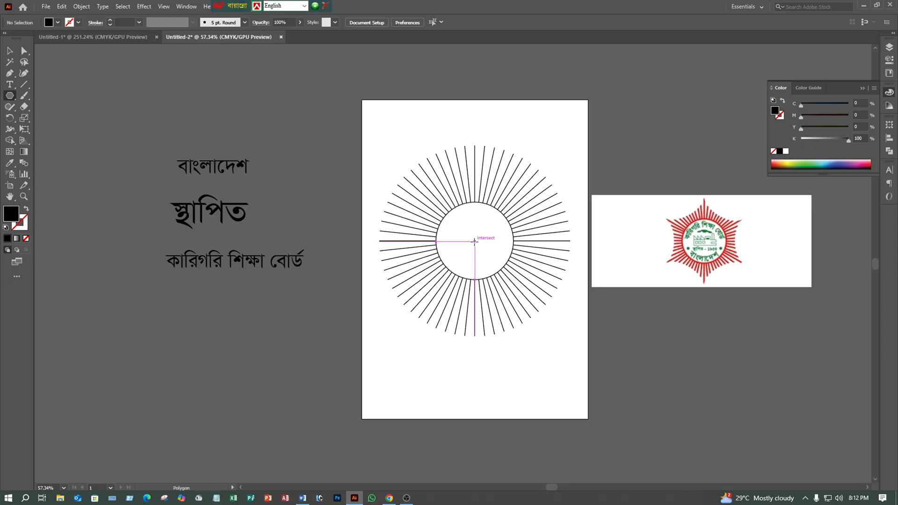
drag(474, 241, 454, 171)
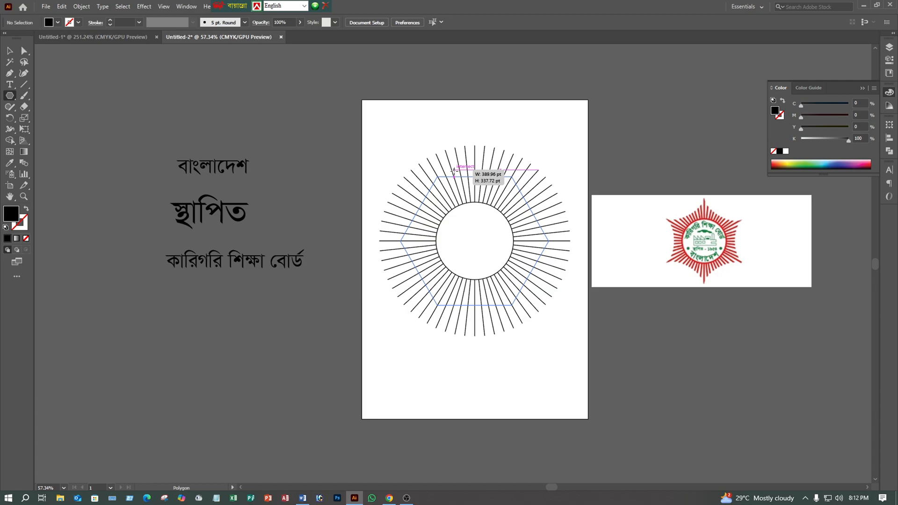
drag(454, 171, 454, 171)
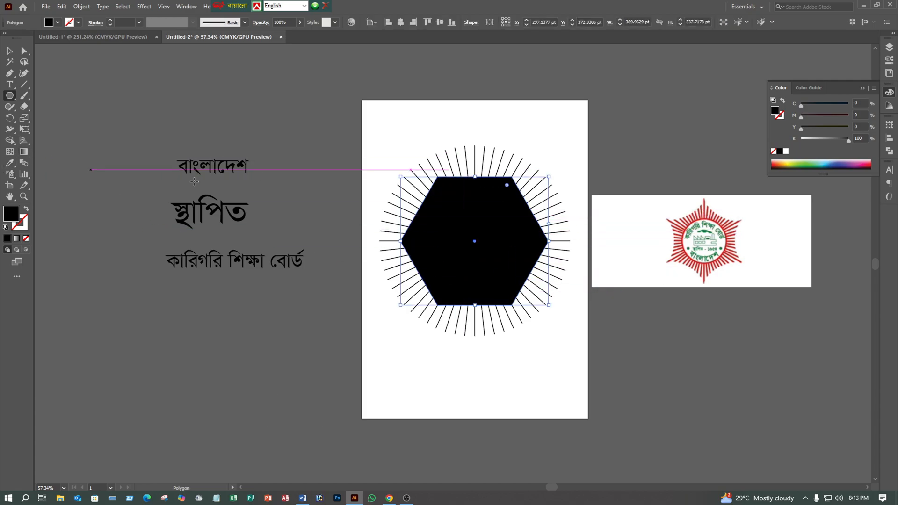
click(26, 209)
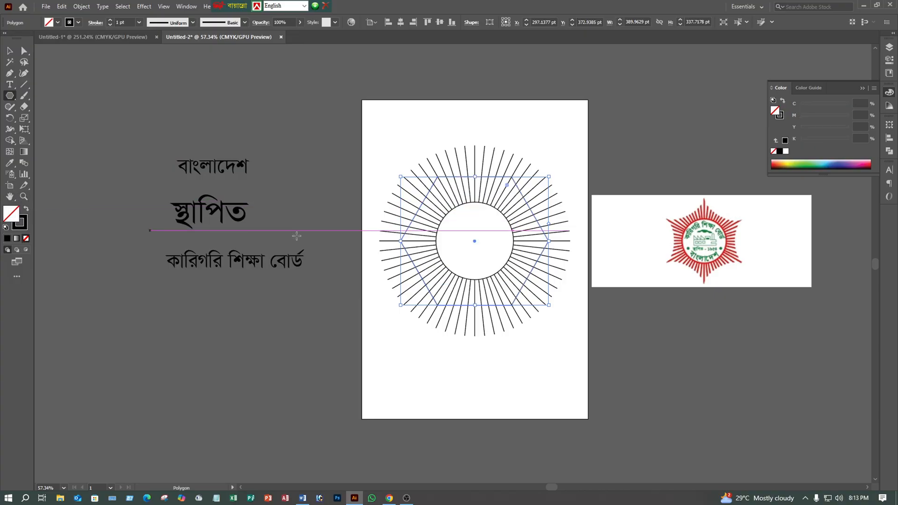
click(9, 51)
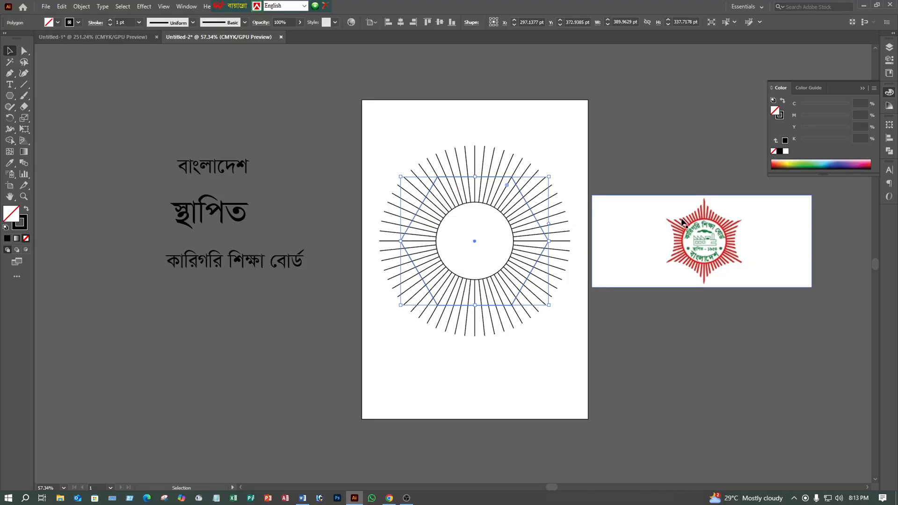
- Apply a Pucker & Bloat effect of -22% to the hexagon over the rays to give it six curved points
key(z)
drag(710, 217, 897, 65)
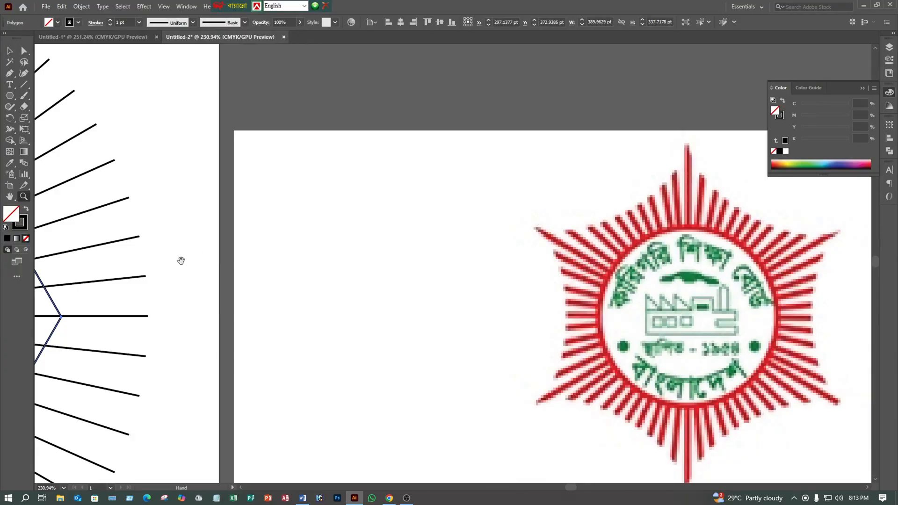
drag(219, 244, 496, 238)
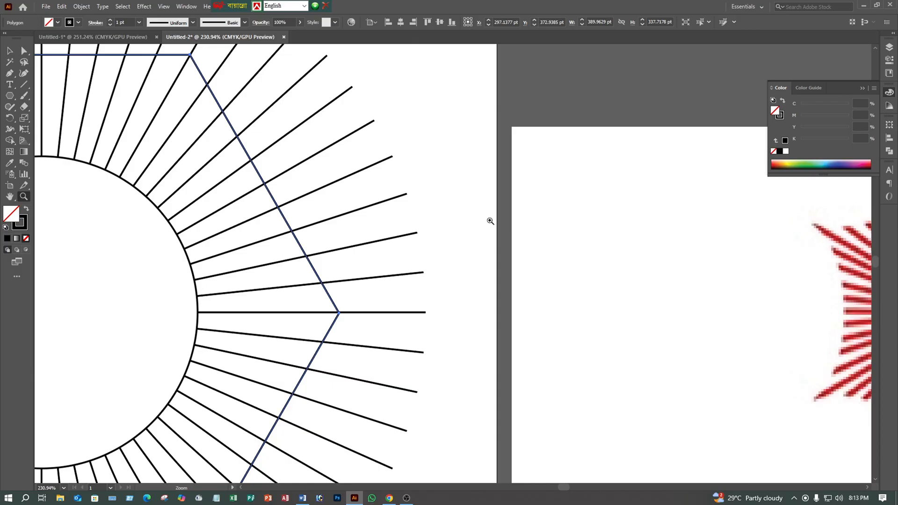
drag(489, 220, 1, 70)
click(7, 51)
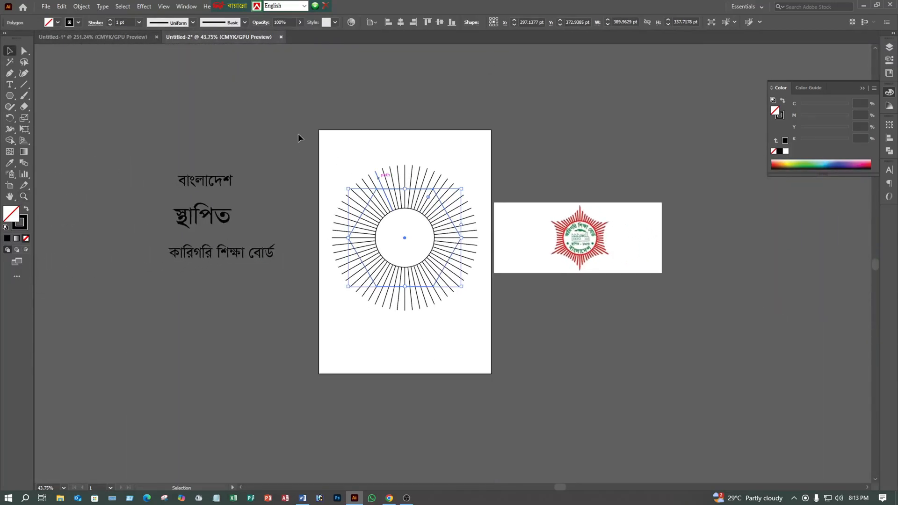
click(160, 7)
click(150, 7)
click(151, 7)
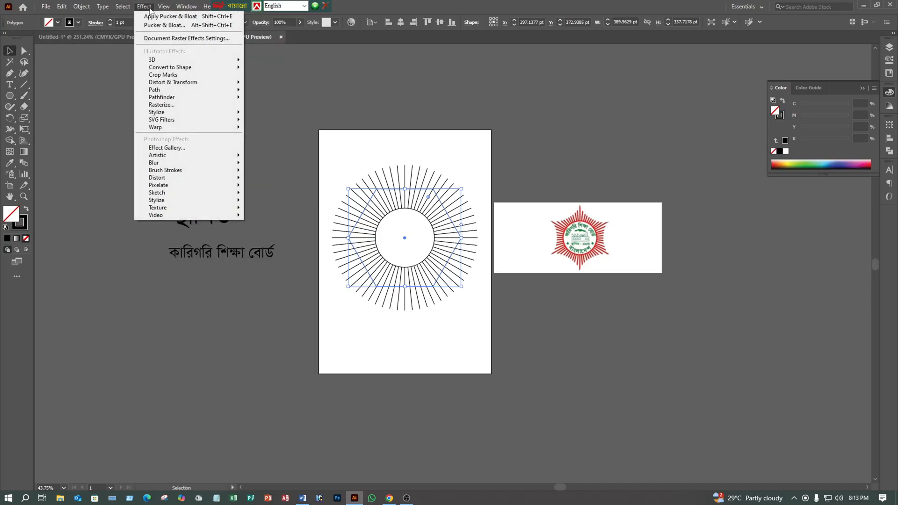
mouse_move(164, 85)
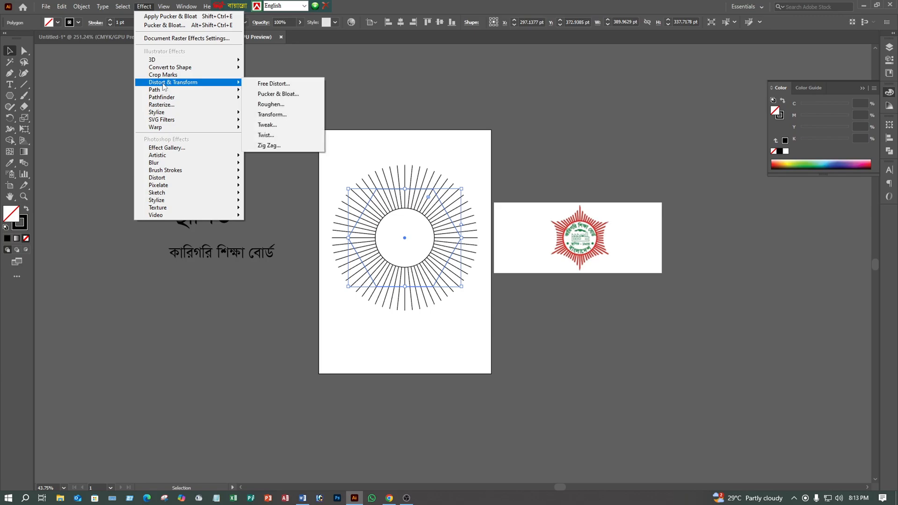
click(267, 96)
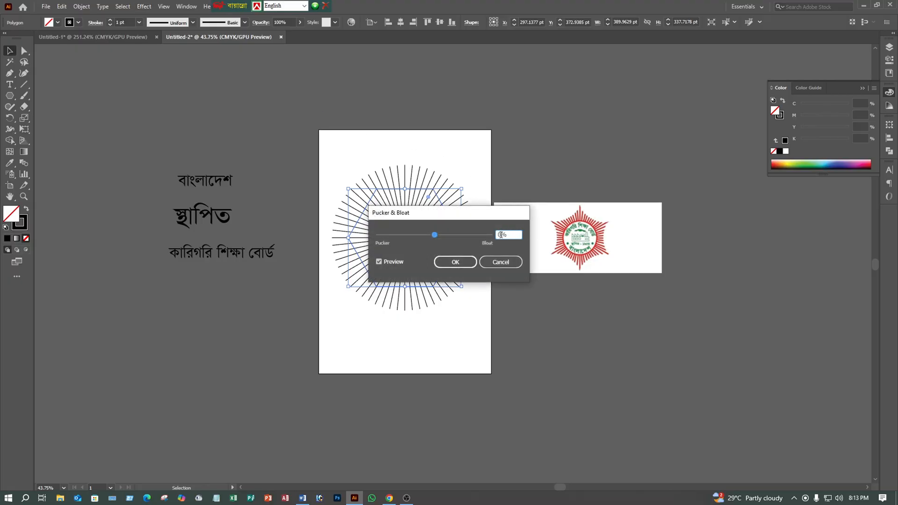
key(BackSpace)
text(-22)
drag(446, 215, 645, 87)
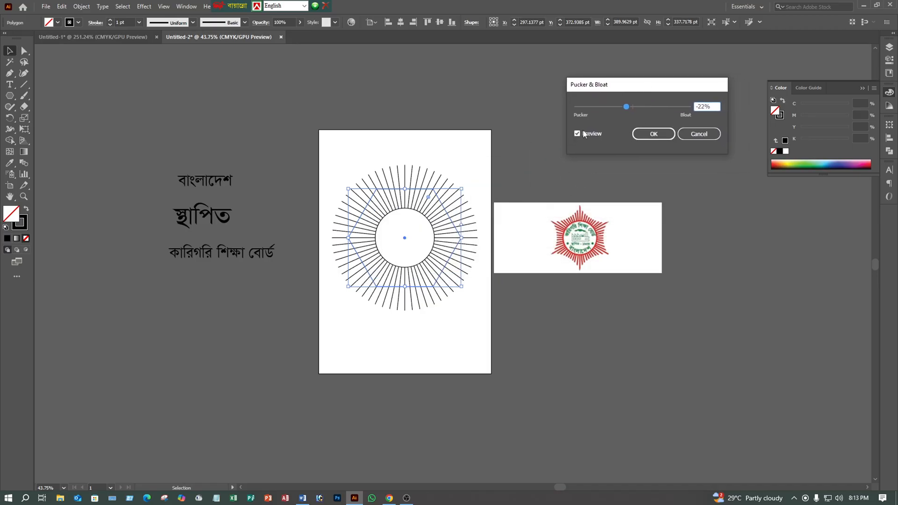
click(577, 134)
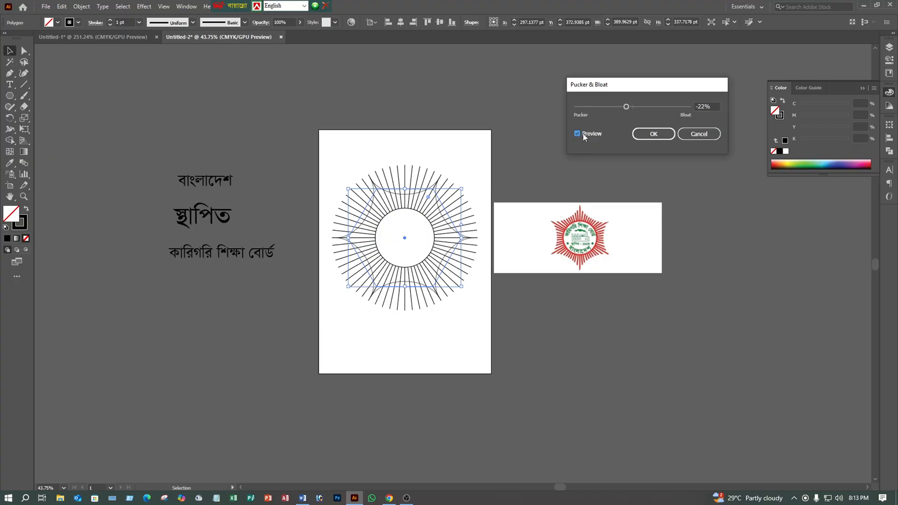
click(642, 136)
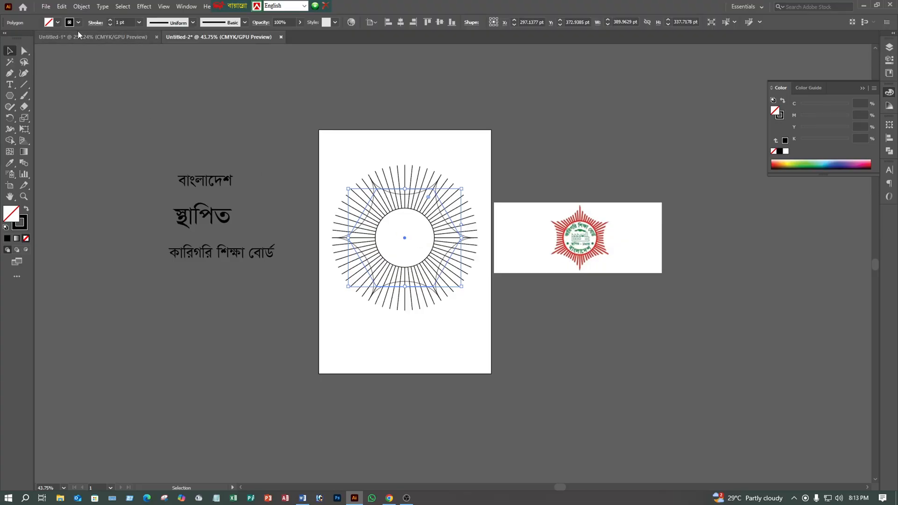
- Expand the puckered hexagon's appearance, convert its fill and stroke into shapes, and leave it deselected
click(82, 6)
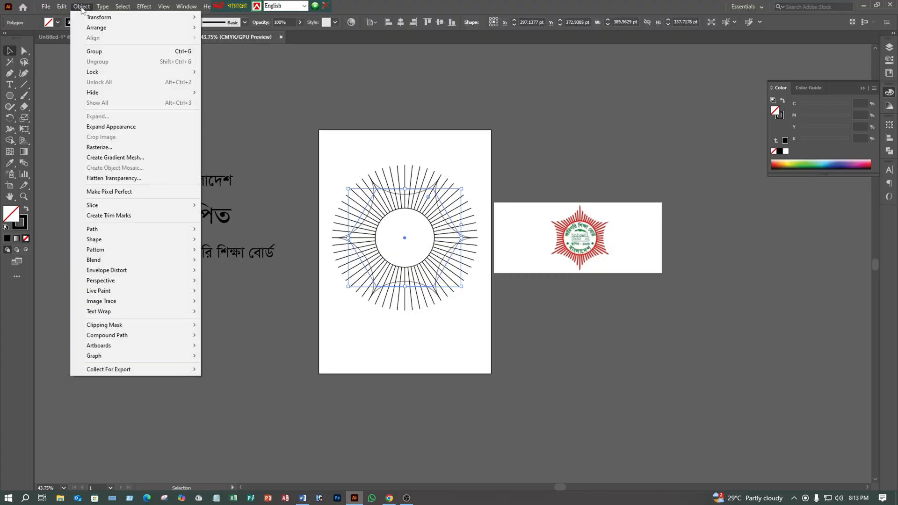
click(117, 128)
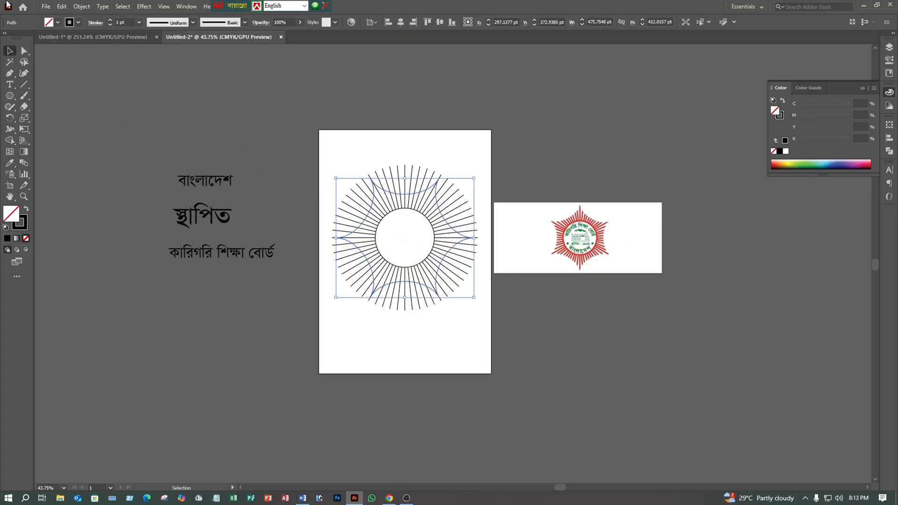
click(127, 95)
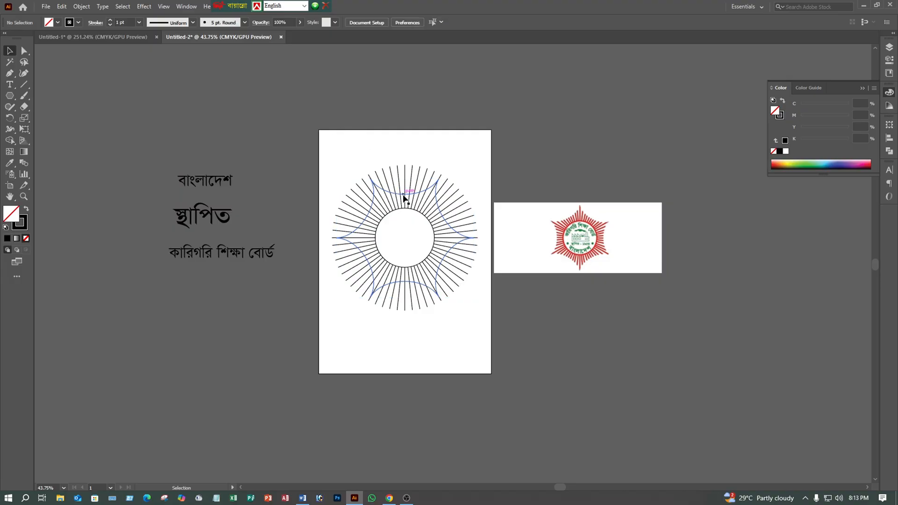
click(363, 182)
click(81, 6)
click(188, 115)
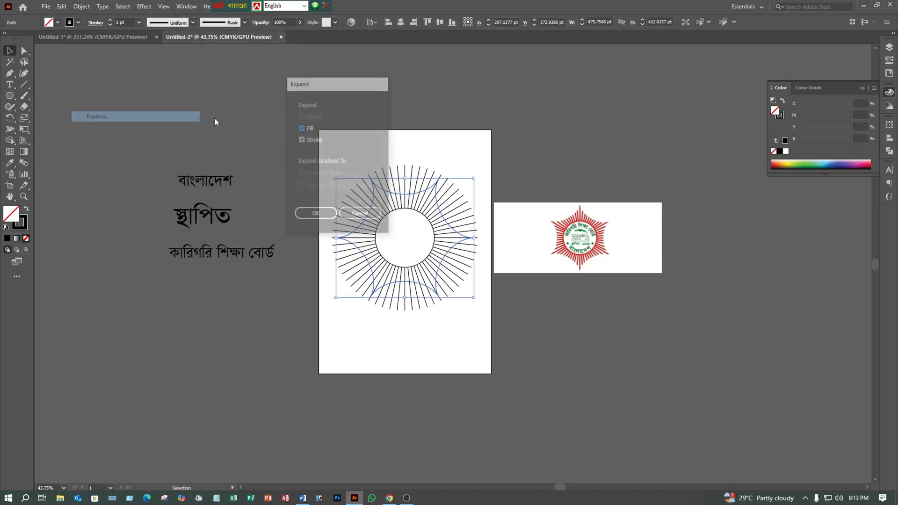
click(310, 214)
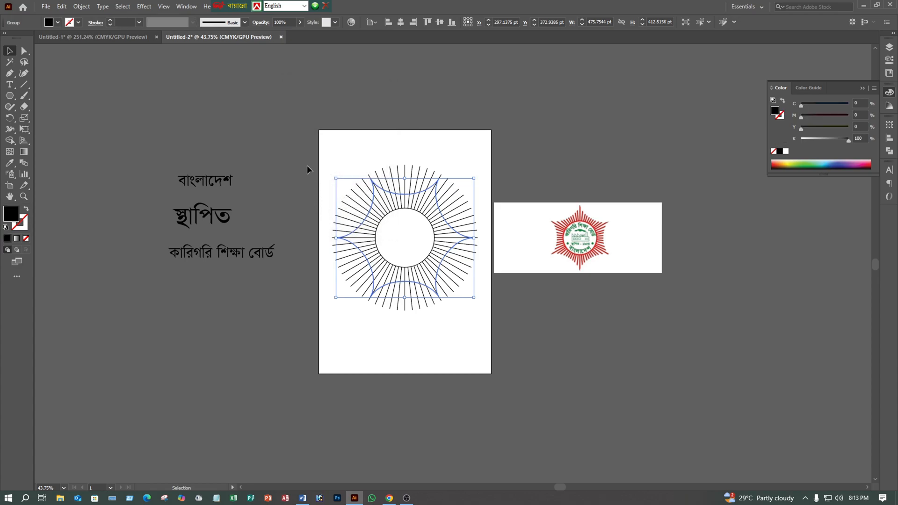
click(311, 147)
- Select the rays with the star outline and use Shape Builder to remove the ray ends outside its top and upper-right curves
mouse_move(349, 147)
mouse_down()
mouse_move(496, 324)
mouse_move(475, 337)
mouse_up()
click(10, 143)
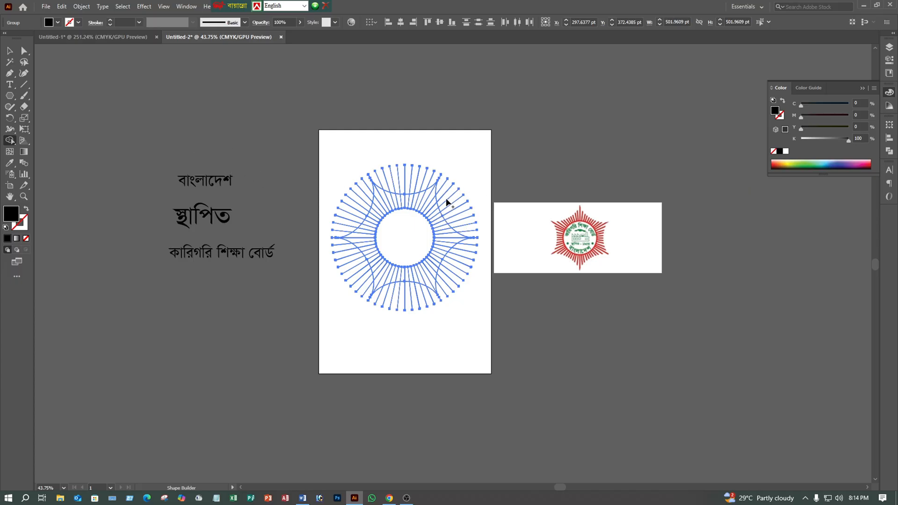
key(z)
drag(394, 168, 490, 90)
key(shift+m)
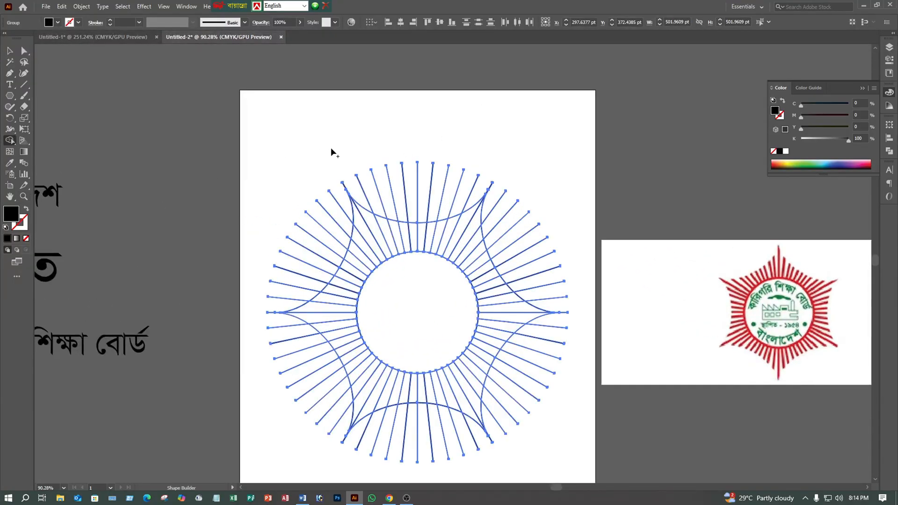
key(z)
click(10, 141)
drag(371, 192, 490, 205)
drag(543, 303, 544, 307)
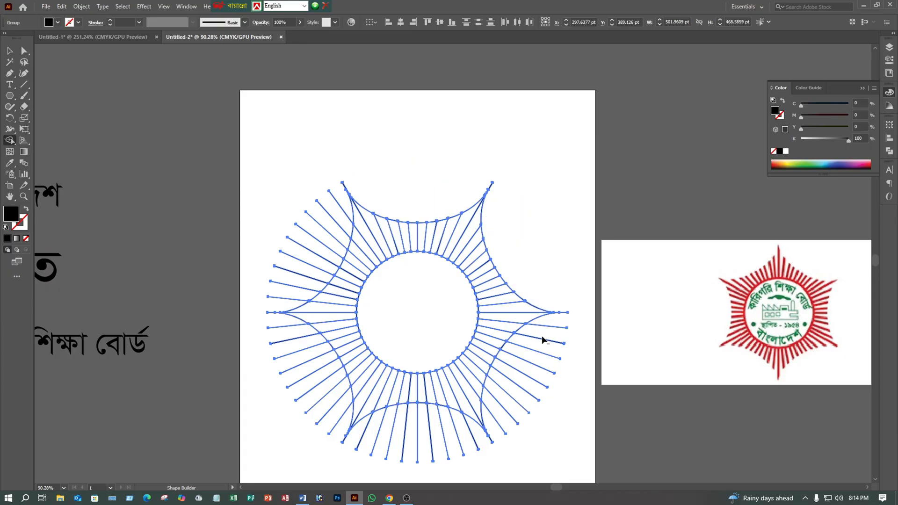
- Remove the ray ends outside the star outline's lower-right, bottom, lower-left and upper-left curves with Shape Builder, then deselect the artwork
drag(501, 431, 499, 432)
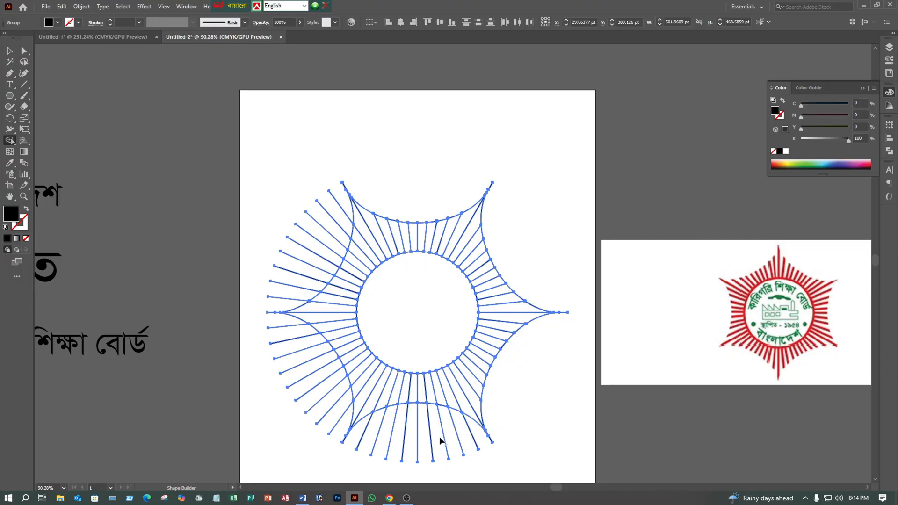
mouse_move(361, 427)
mouse_down()
mouse_move(391, 435)
mouse_move(477, 429)
mouse_up()
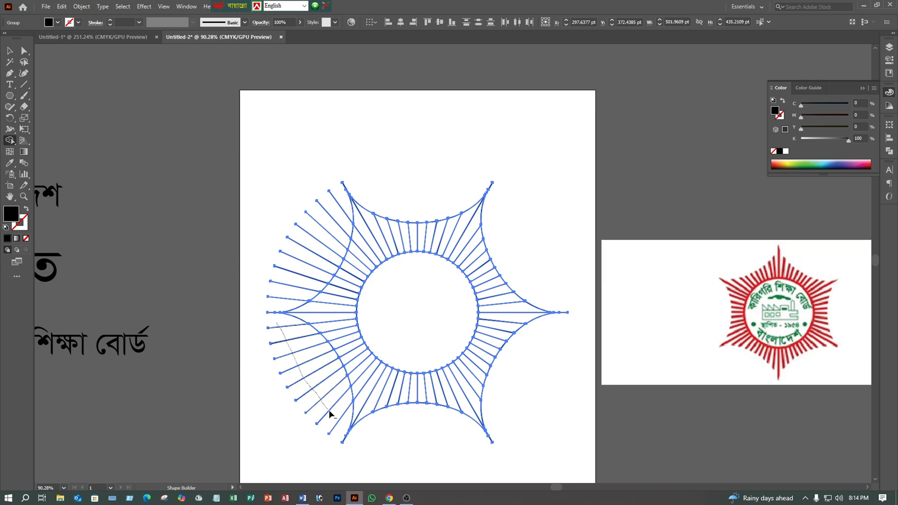
drag(342, 419, 343, 423)
drag(344, 204, 277, 312)
click(9, 53)
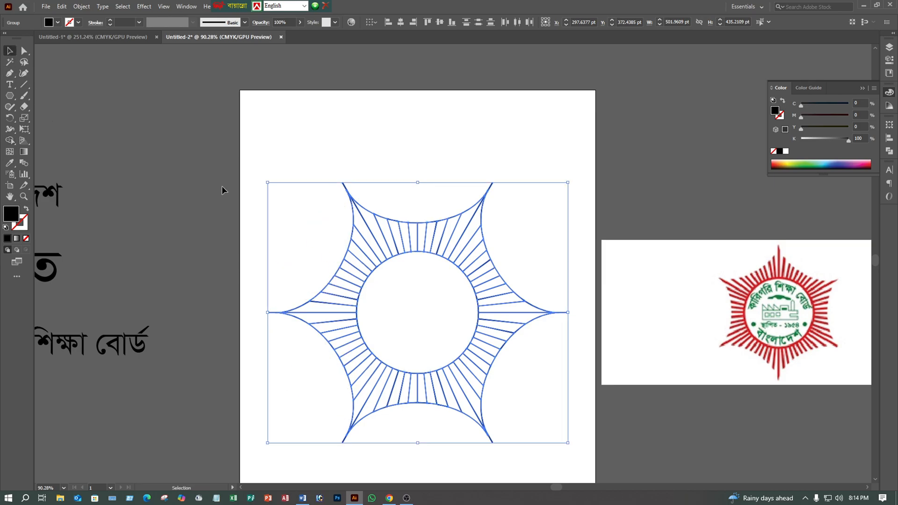
click(223, 186)
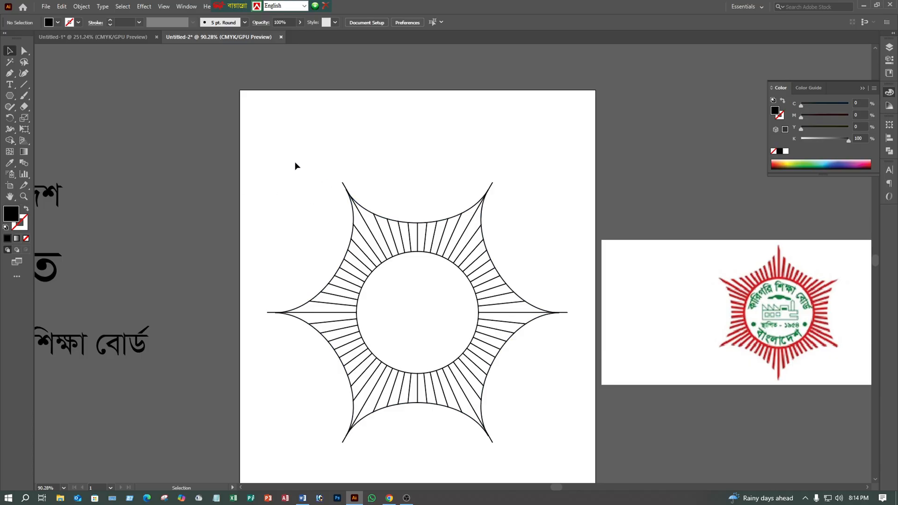
- Rotate the whole artwork clockwise until a long ray points almost straight up, and delete the curved star outline
drag(294, 164, 527, 444)
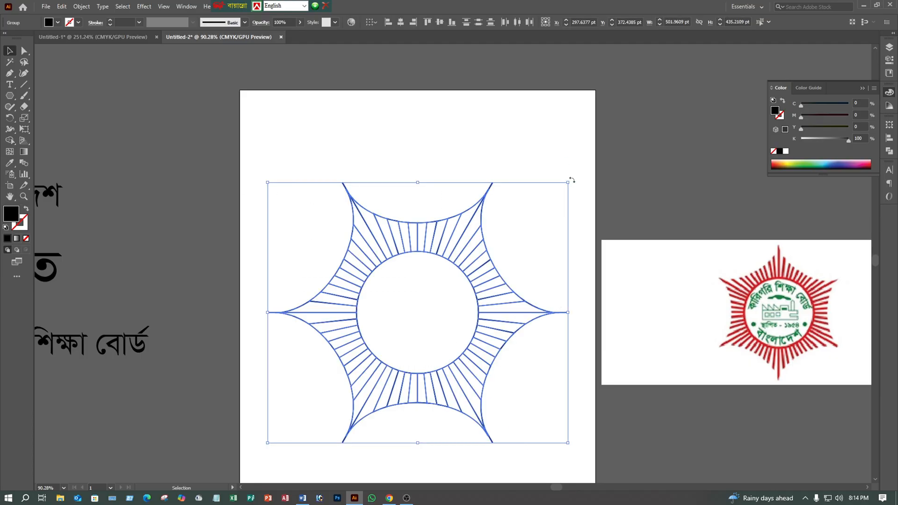
drag(572, 179, 599, 270)
click(578, 214)
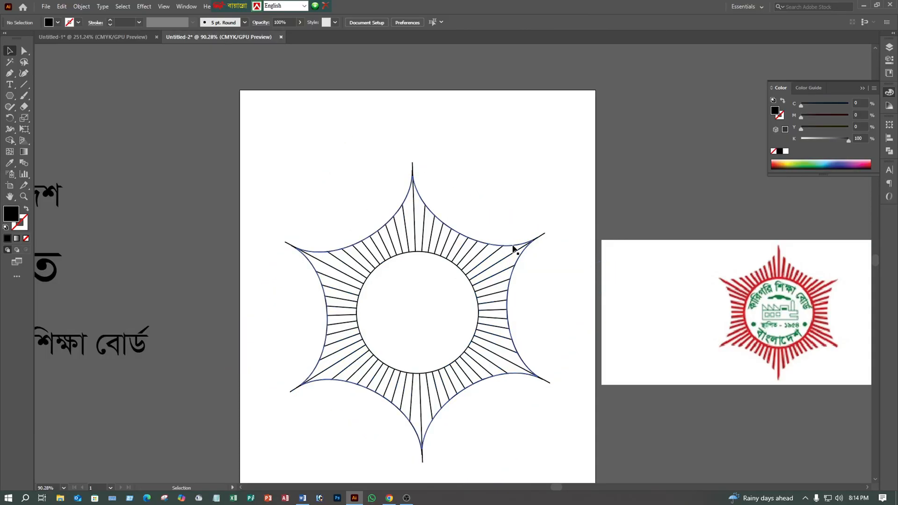
click(518, 260)
key(Delete)
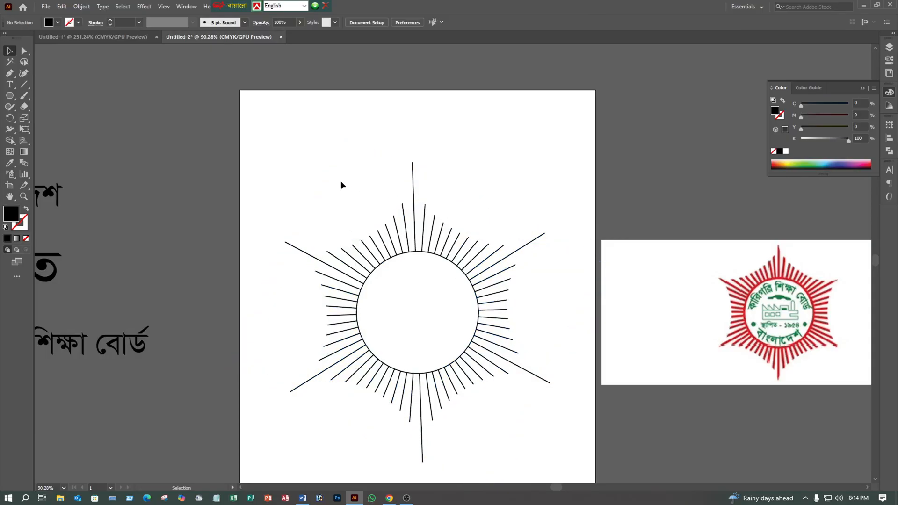
- Select the circle with all rays and give them a 2 pt stroke and no fill
drag(317, 146, 519, 419)
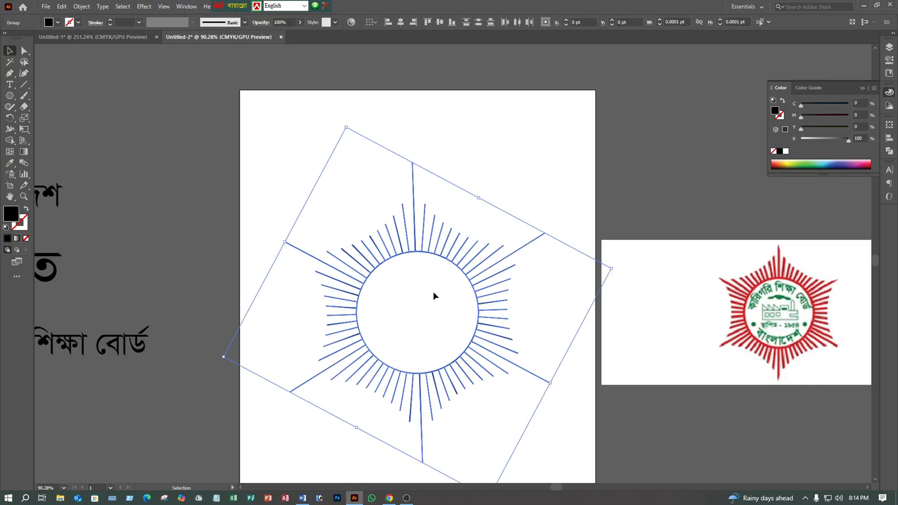
click(110, 20)
click(111, 20)
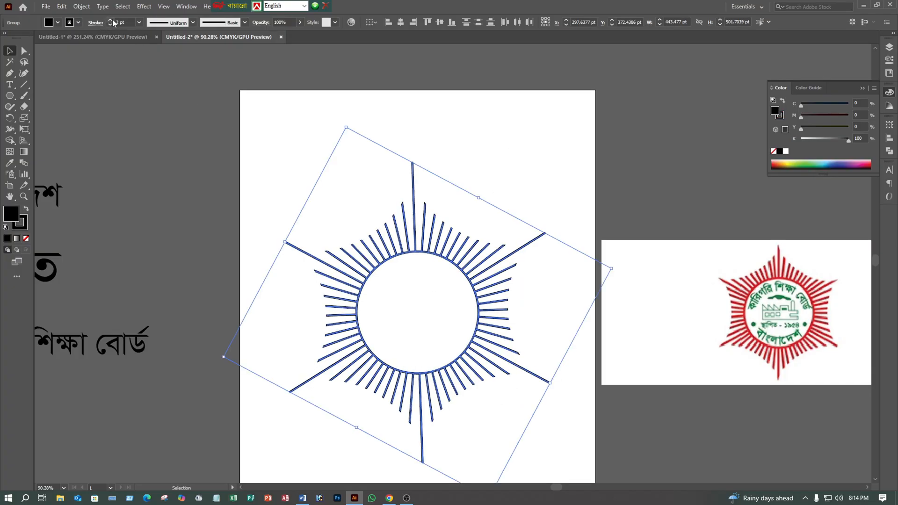
click(27, 238)
- Set the stroke colour of the circle and rays to orange-red, and leave the artwork deselected
click(78, 23)
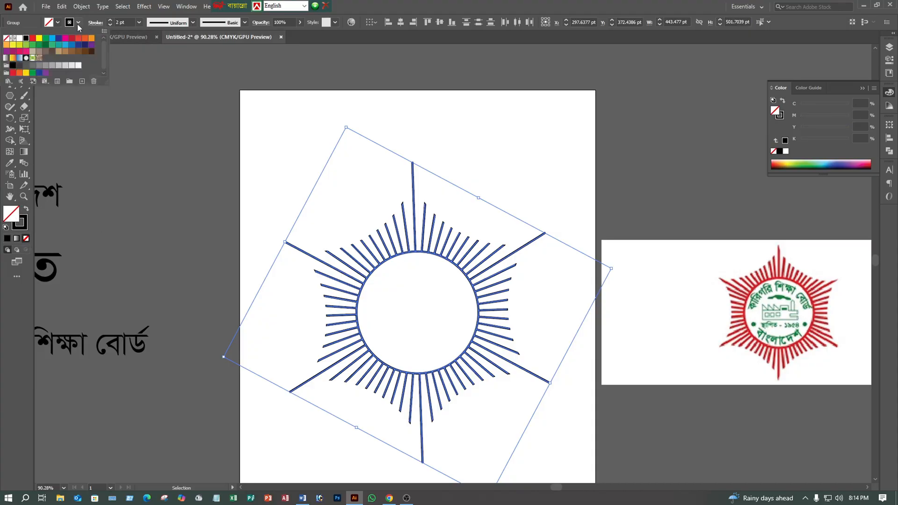
click(82, 43)
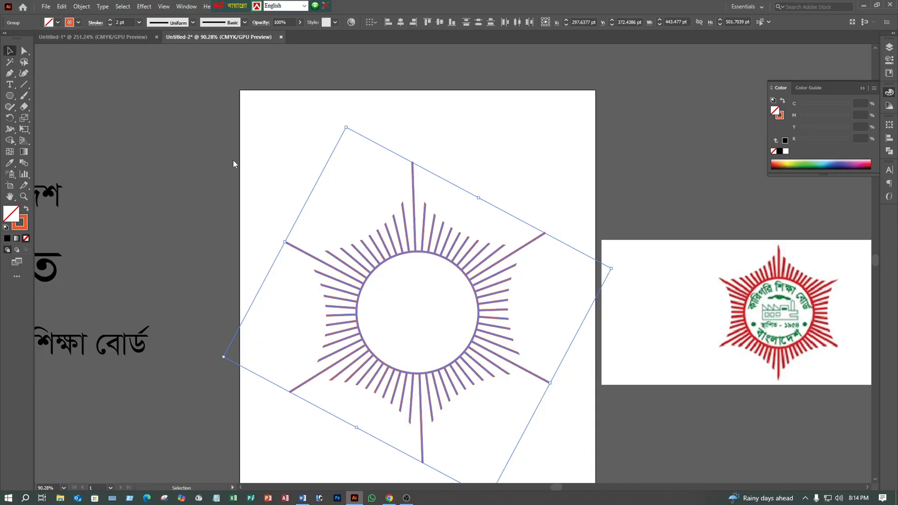
click(262, 166)
drag(275, 165, 513, 426)
click(569, 171)
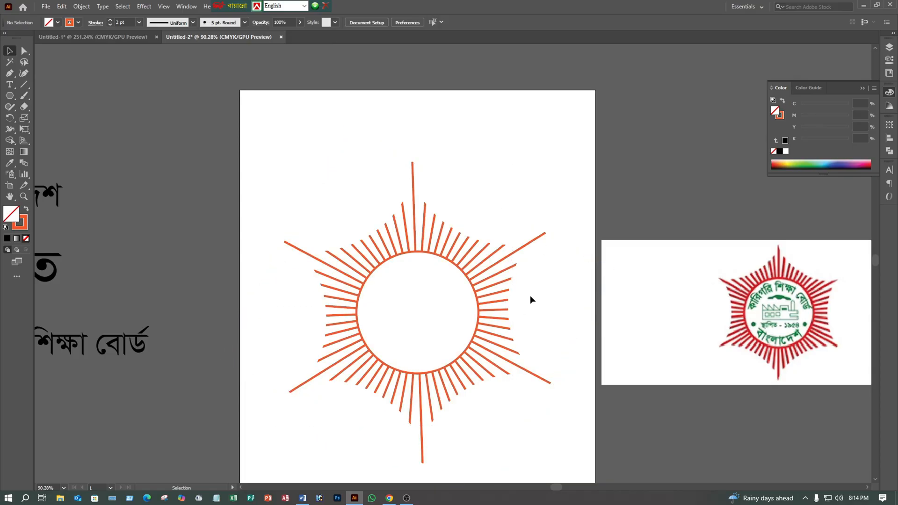
- Move the text "বাংলাদেশ" closer to the artboard, into the space just above the text "কারিগরি শিক্ষা বোর্ড"
key(space)
drag(505, 294, 558, 213)
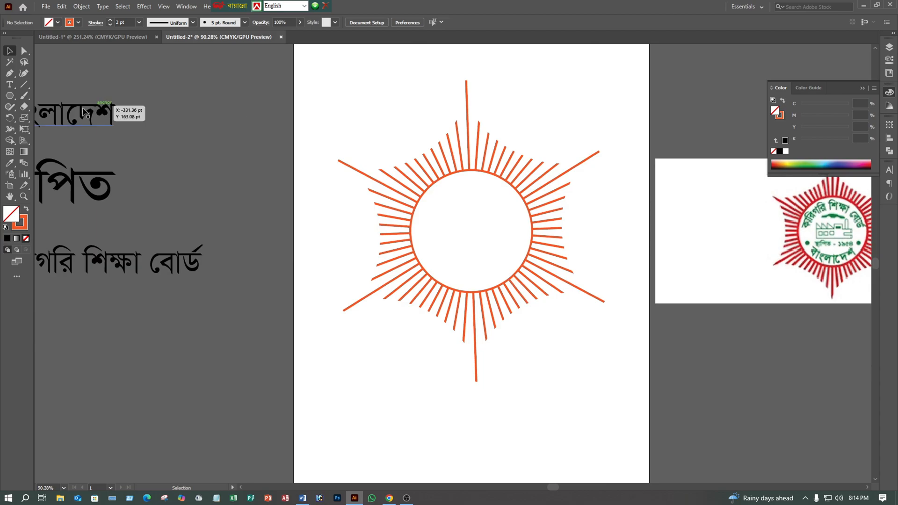
key(space)
drag(607, 196, 585, 208)
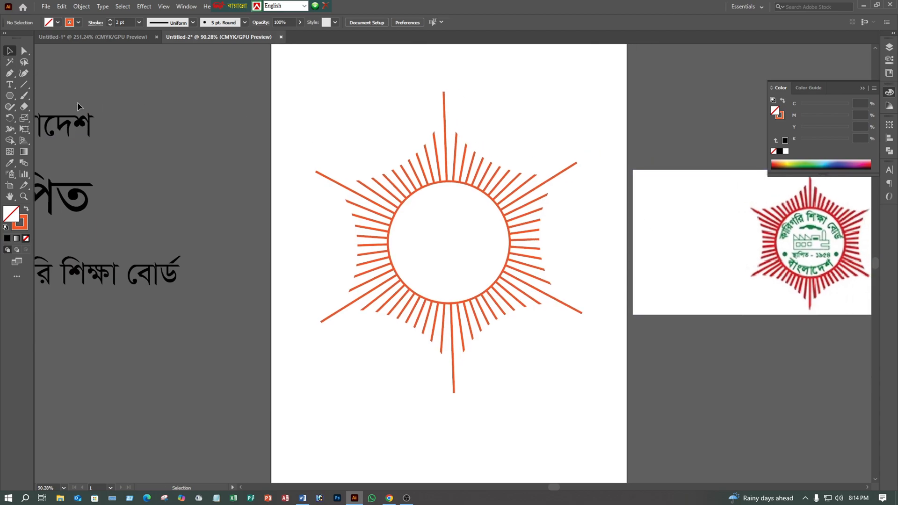
drag(92, 117, 205, 206)
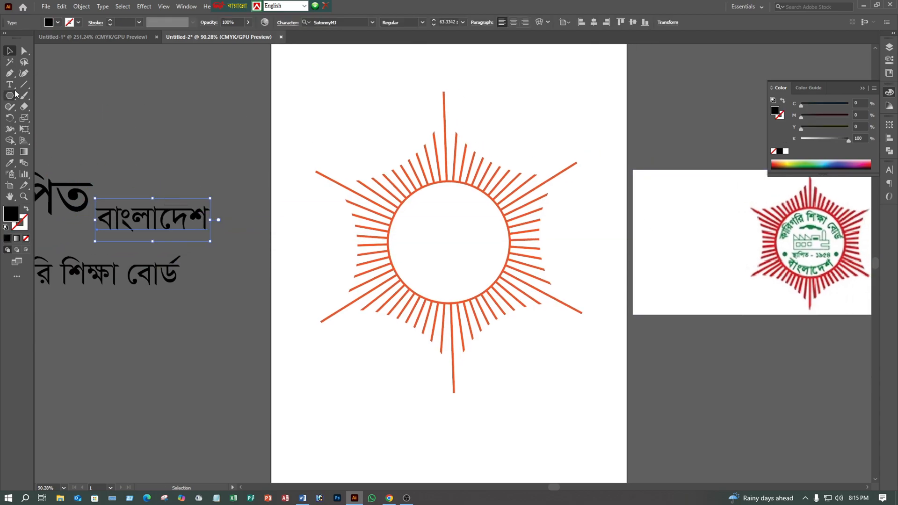
- Draw a circle about 208 pt in diameter above the text "বাংলাদেশ", with no fill and a black outline
drag(9, 95, 60, 118)
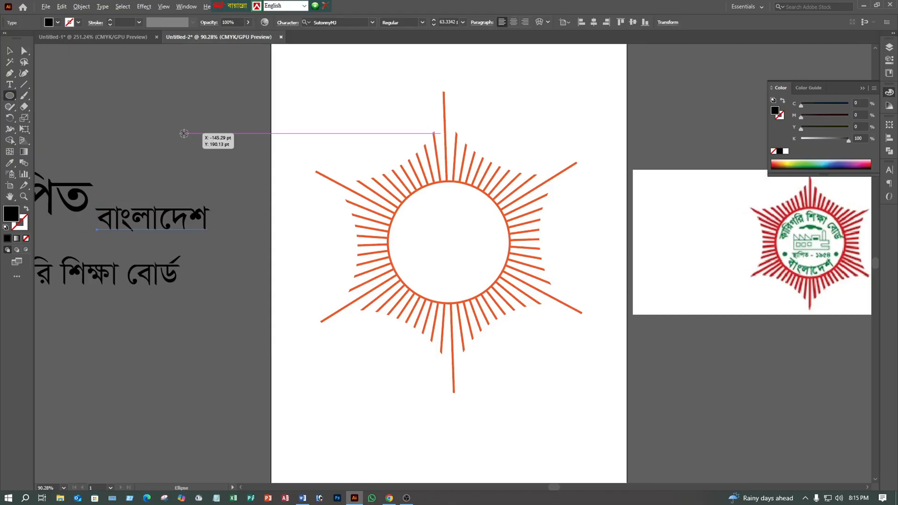
drag(184, 133, 148, 71)
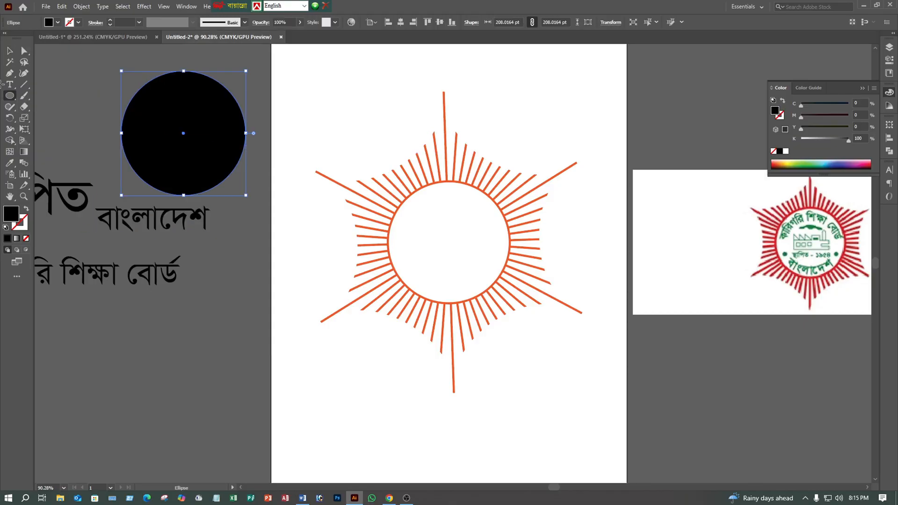
click(26, 209)
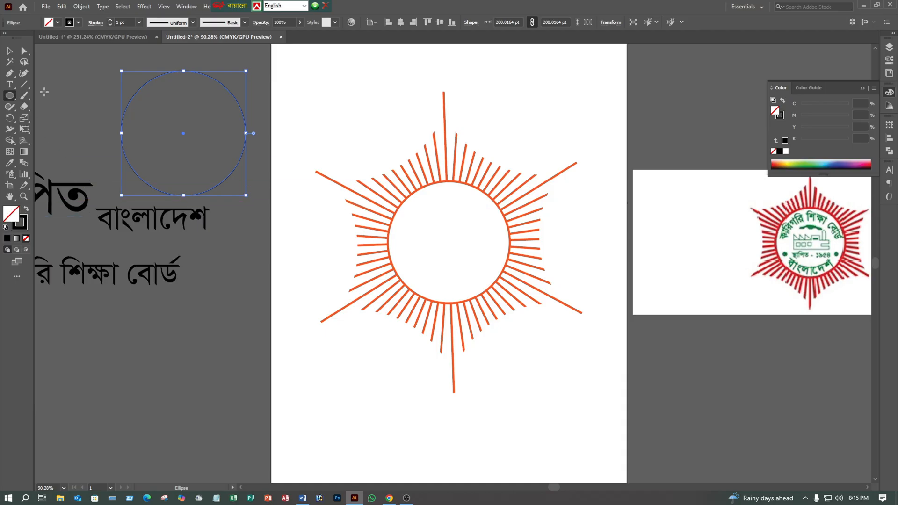
- Move the texts "কারিগরি শিক্ষা বোর্ড" and "বাংলাদেশ" lower down, and shift the black circle down into the cleared space above them
click(10, 51)
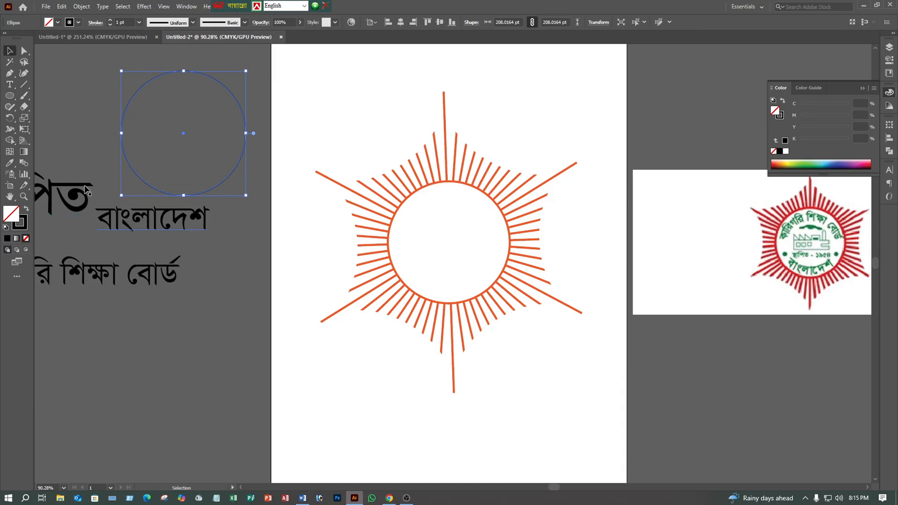
click(166, 217)
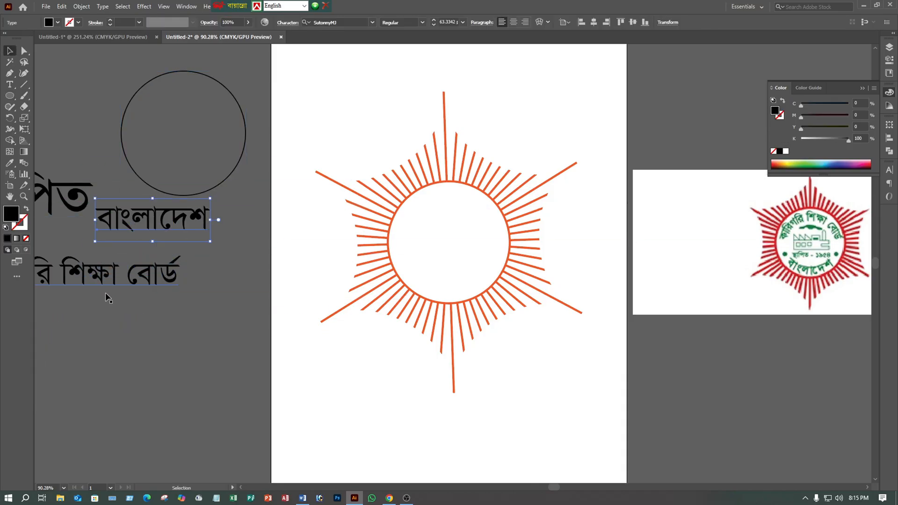
drag(116, 291, 70, 377)
click(100, 228)
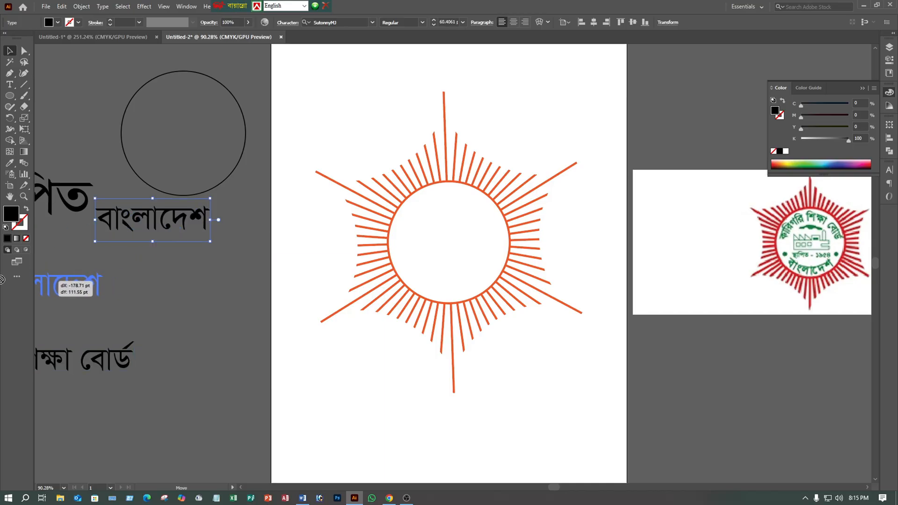
drag(99, 228, 160, 416)
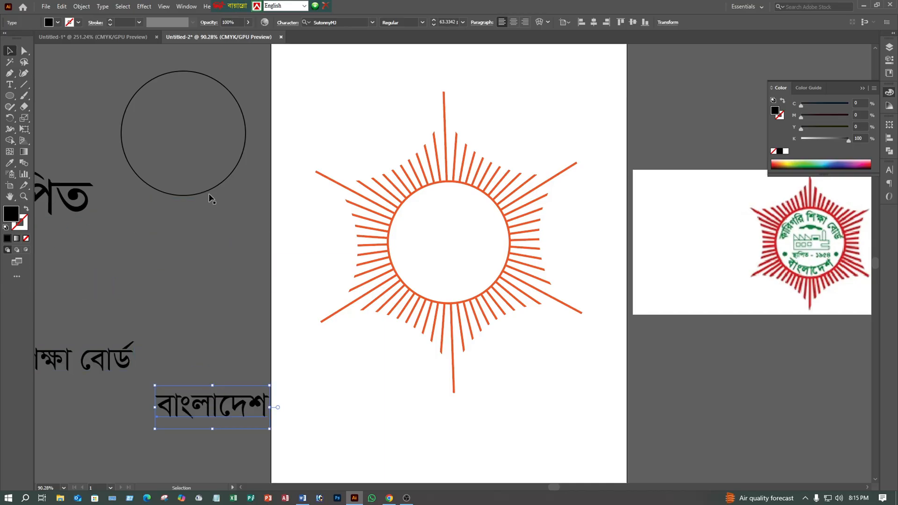
drag(210, 197, 223, 280)
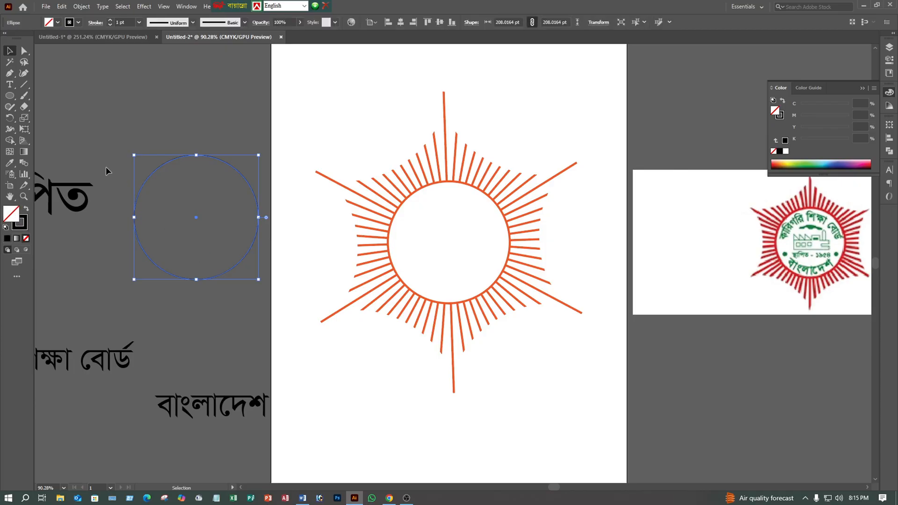
click(92, 134)
- Show the rulers and place two horizontal guides across the black circle, one above and one below its centre
key(ctrl)
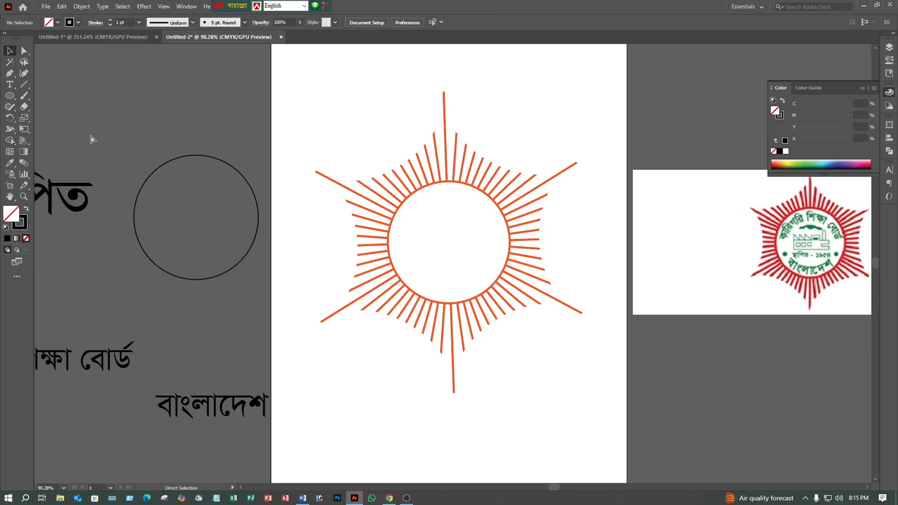
key(ctrl+r)
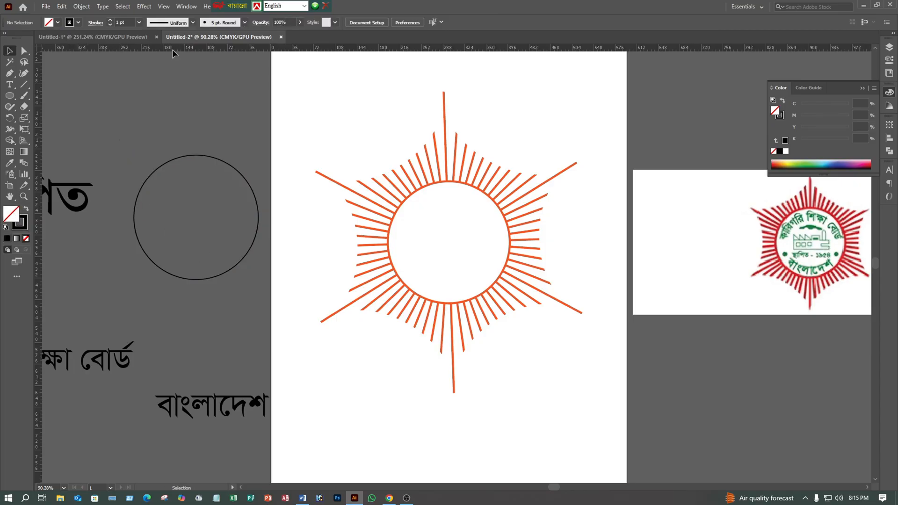
drag(173, 49, 180, 194)
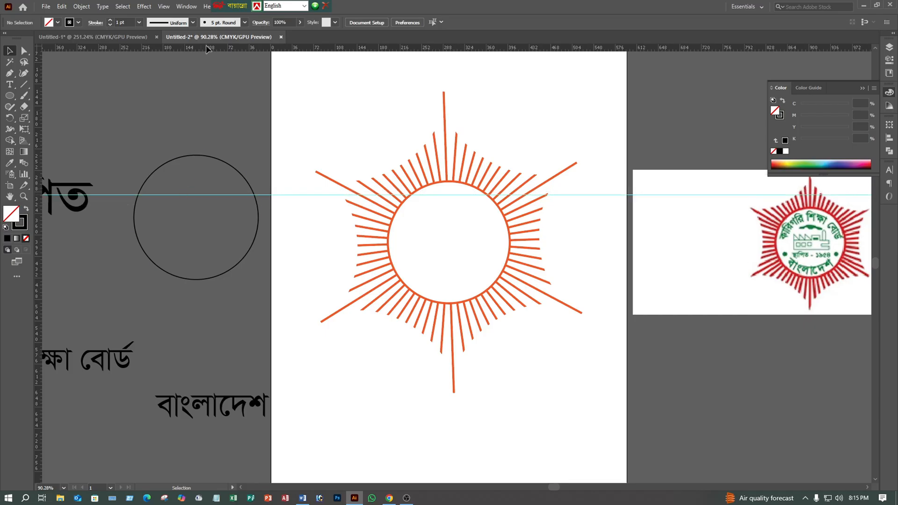
drag(208, 48, 209, 250)
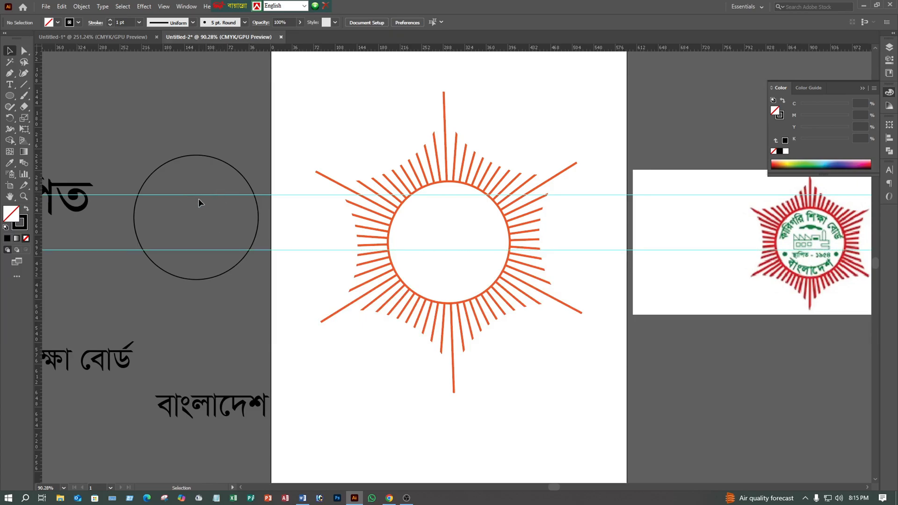
- Unlock the guides and lower the upper one until it crosses the circle just above its centre
right_click(199, 195)
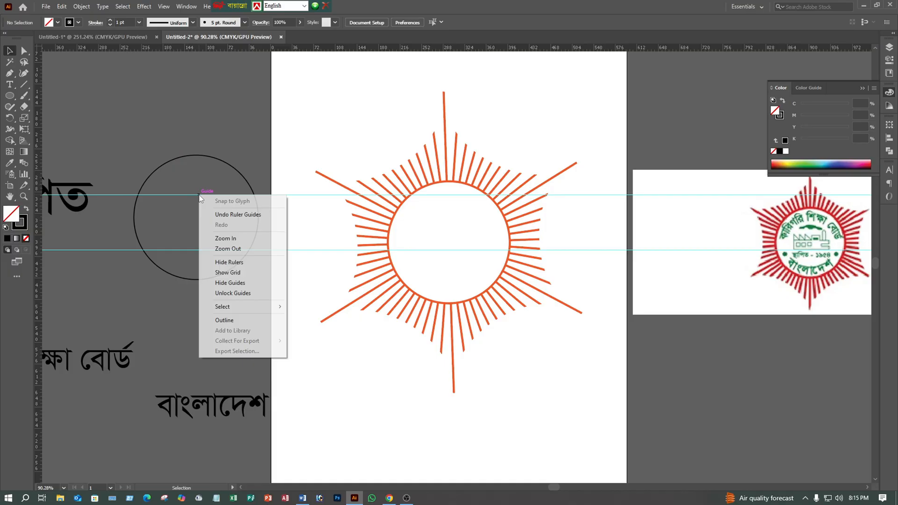
click(223, 294)
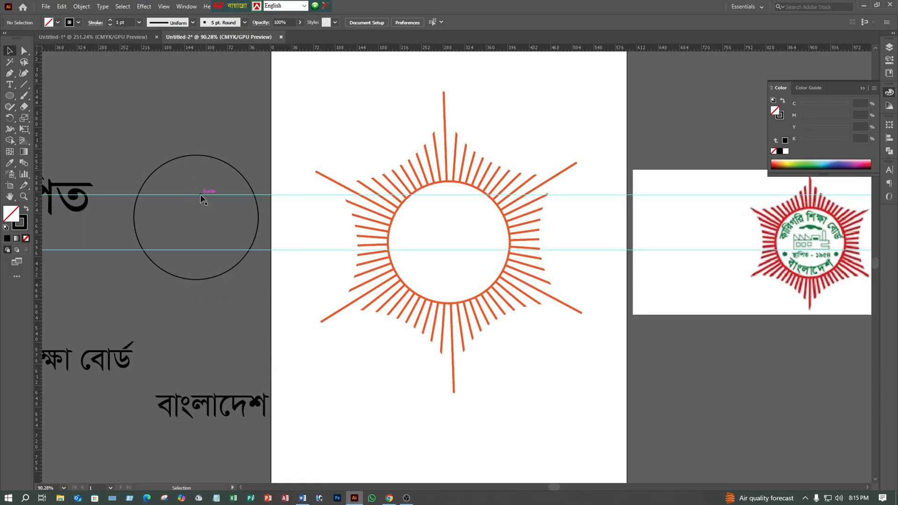
drag(202, 197, 212, 211)
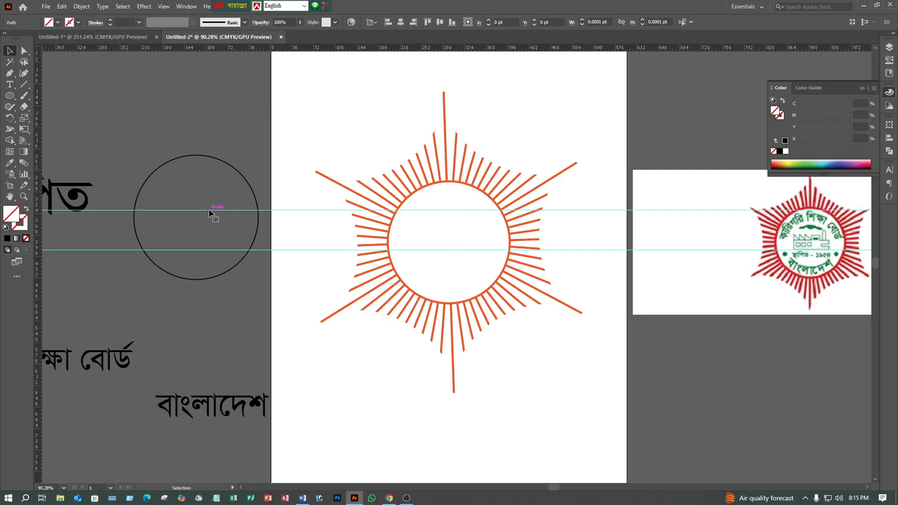
- Find the Scissors tool among the drawing and erasing tools and make it active
right_click(24, 84)
right_click(21, 106)
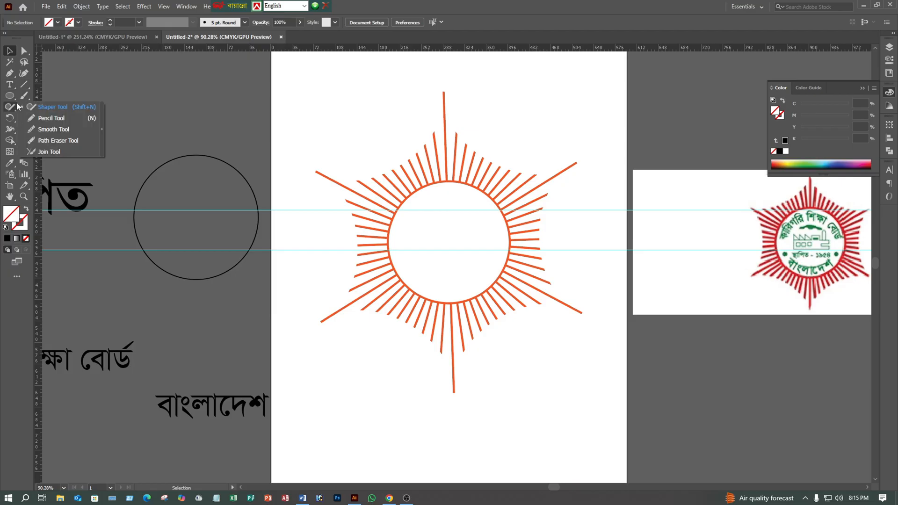
right_click(21, 98)
right_click(23, 106)
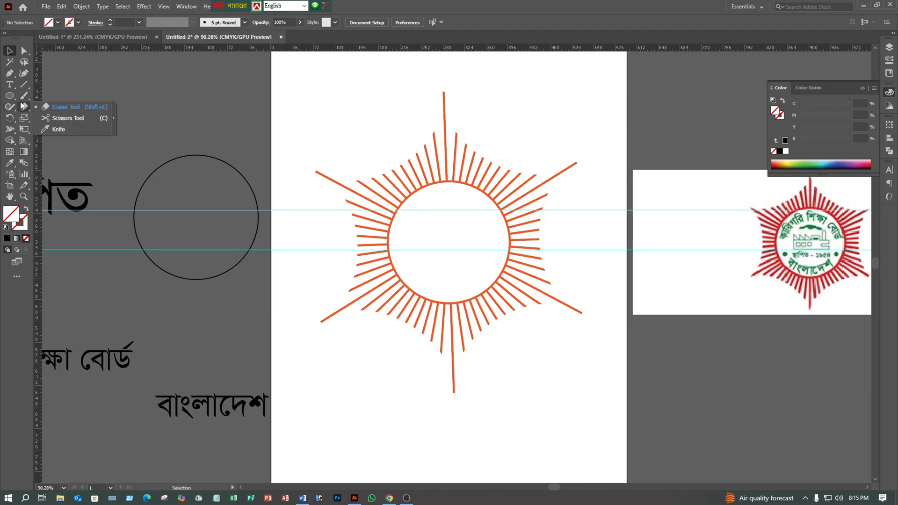
click(55, 117)
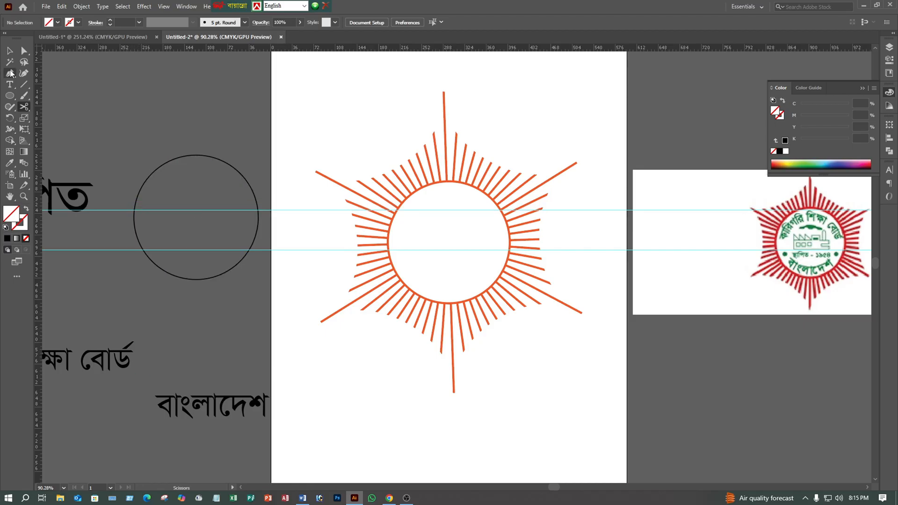
click(10, 50)
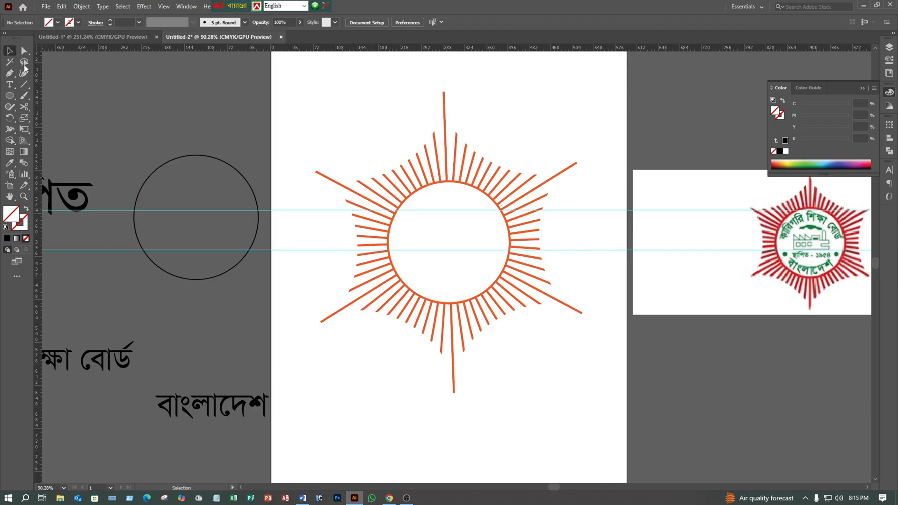
right_click(123, 210)
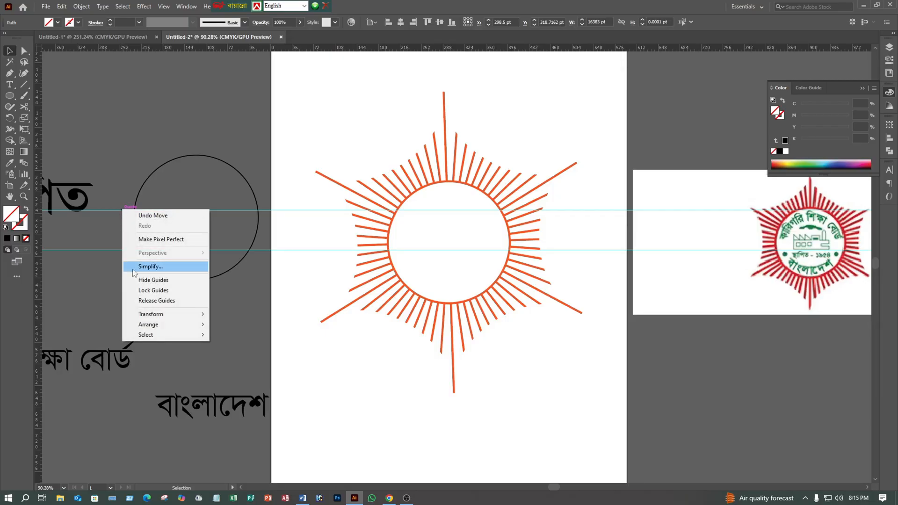
click(102, 221)
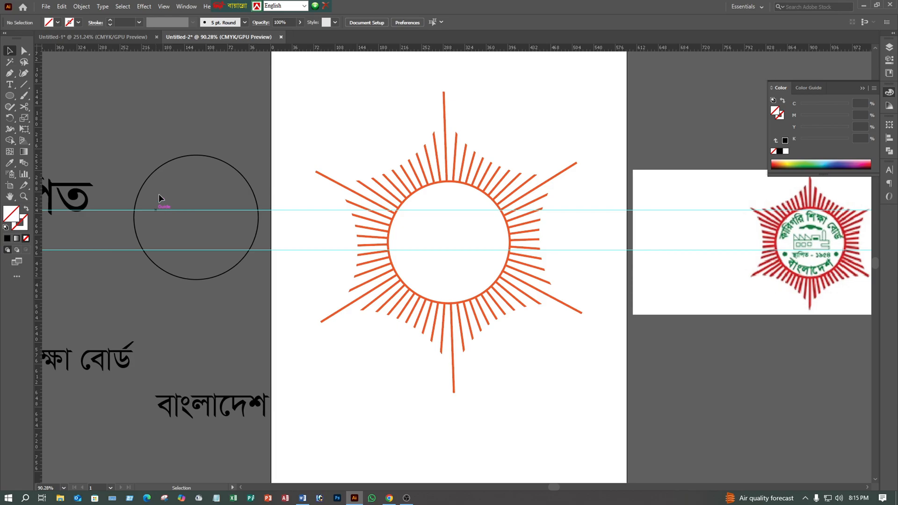
click(156, 210)
right_click(157, 211)
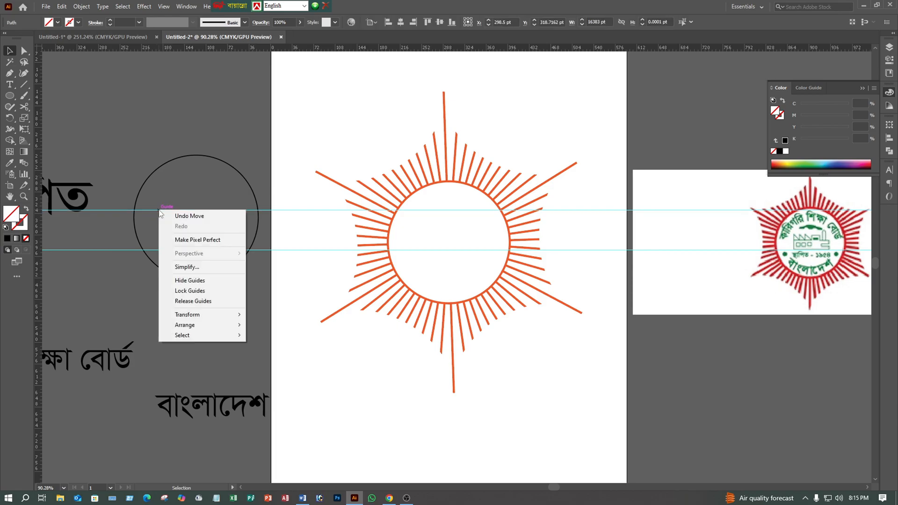
click(185, 300)
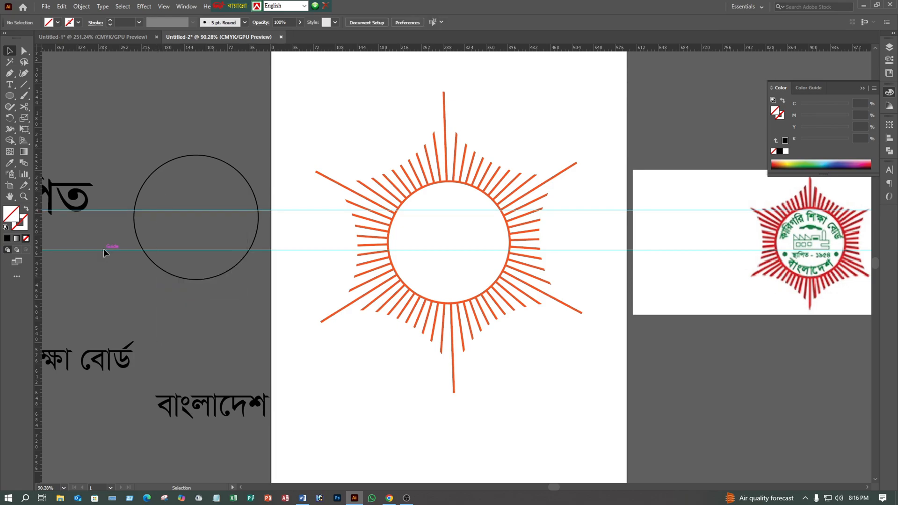
click(134, 226)
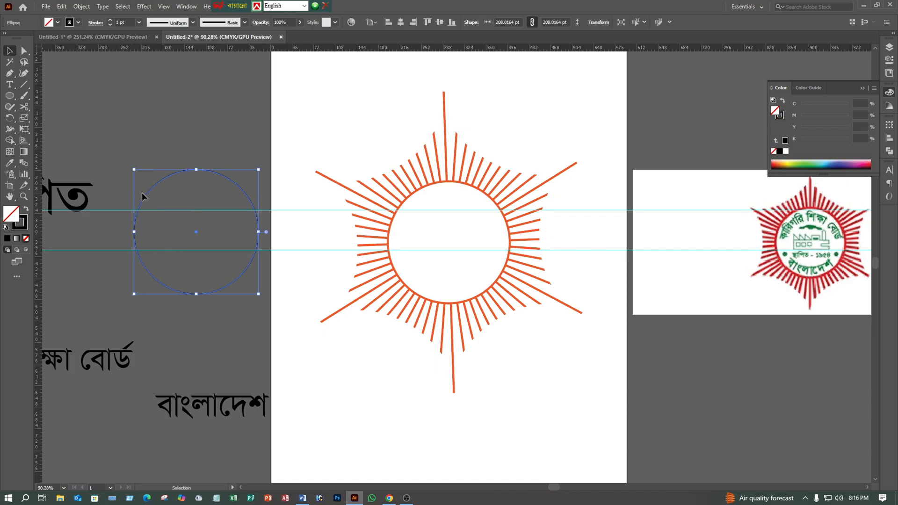
drag(142, 193, 141, 177)
click(139, 138)
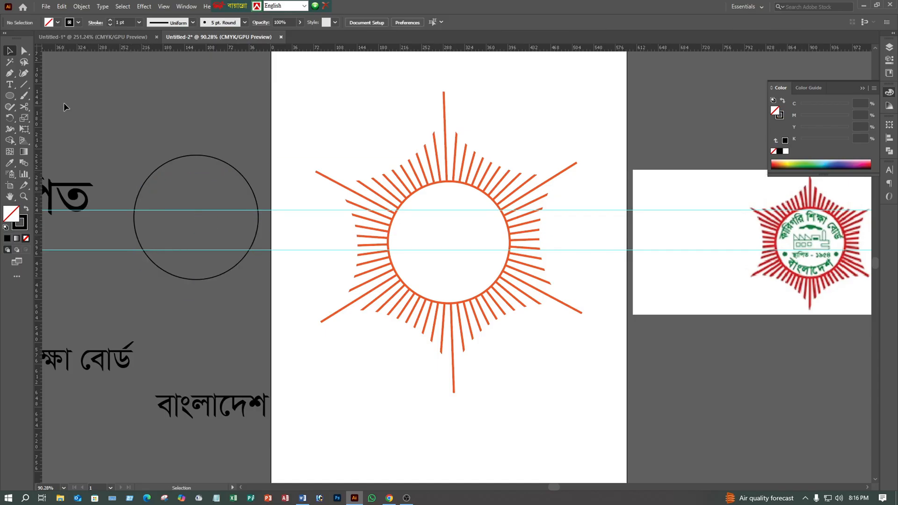
- Cut the black circle with the Scissors tool at its four intersections with the two horizontal guides
click(22, 108)
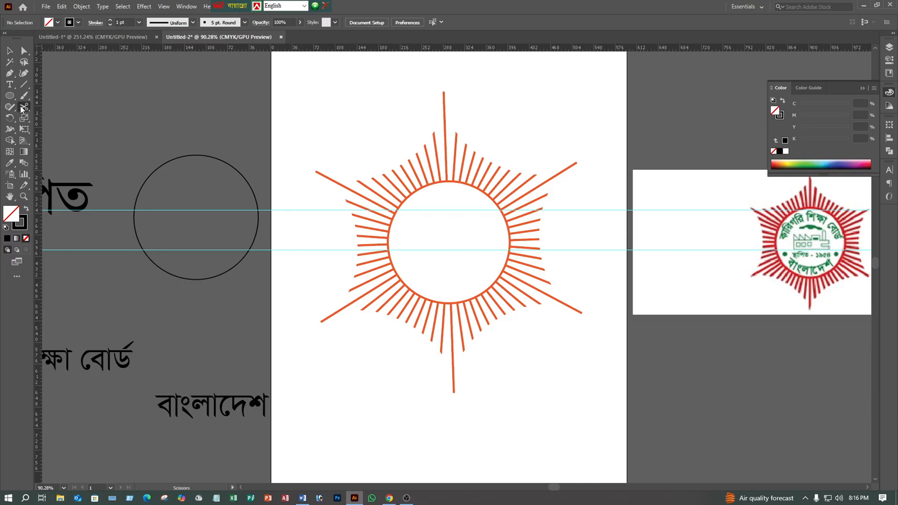
click(134, 210)
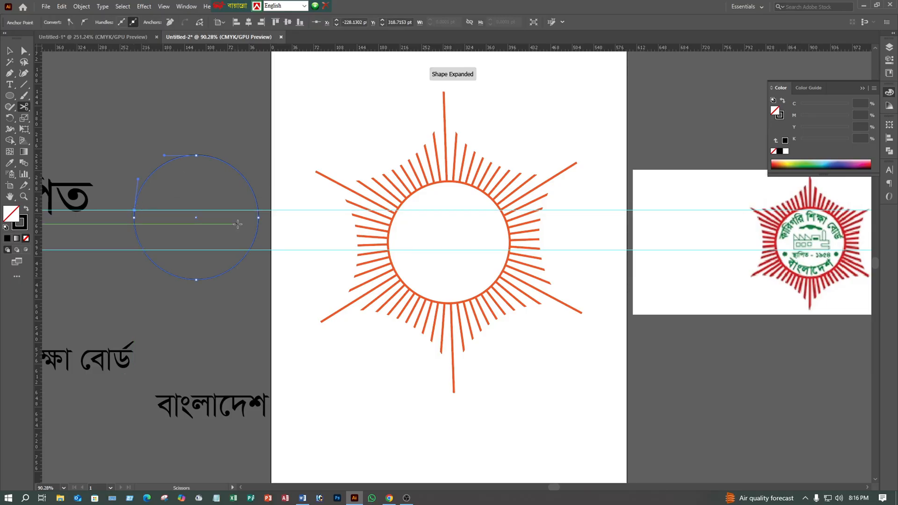
click(257, 210)
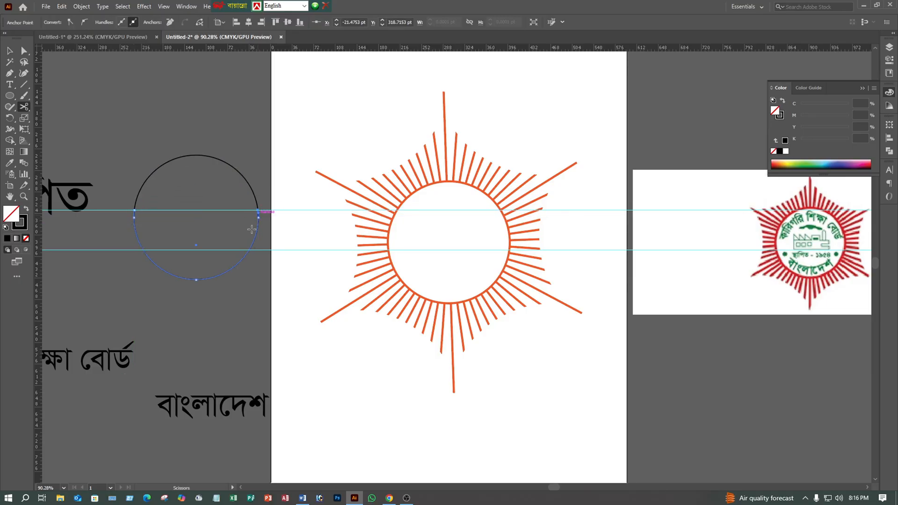
click(144, 250)
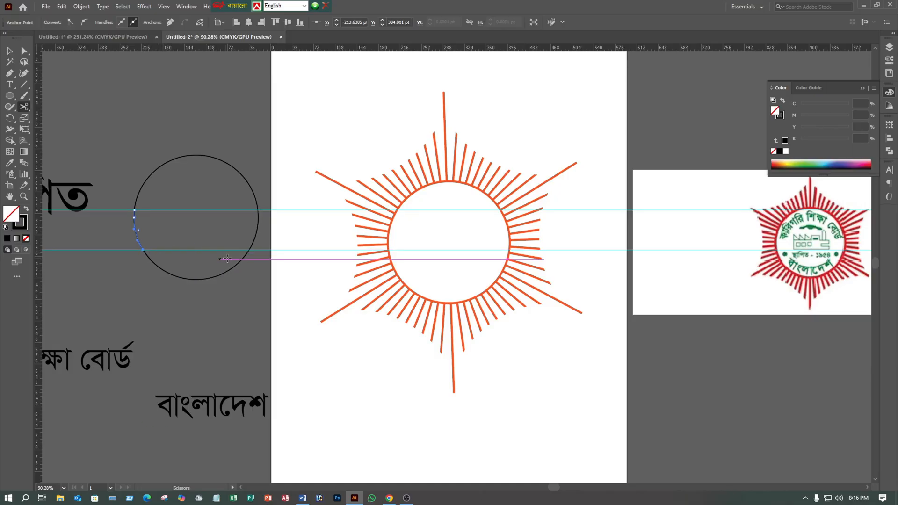
click(250, 250)
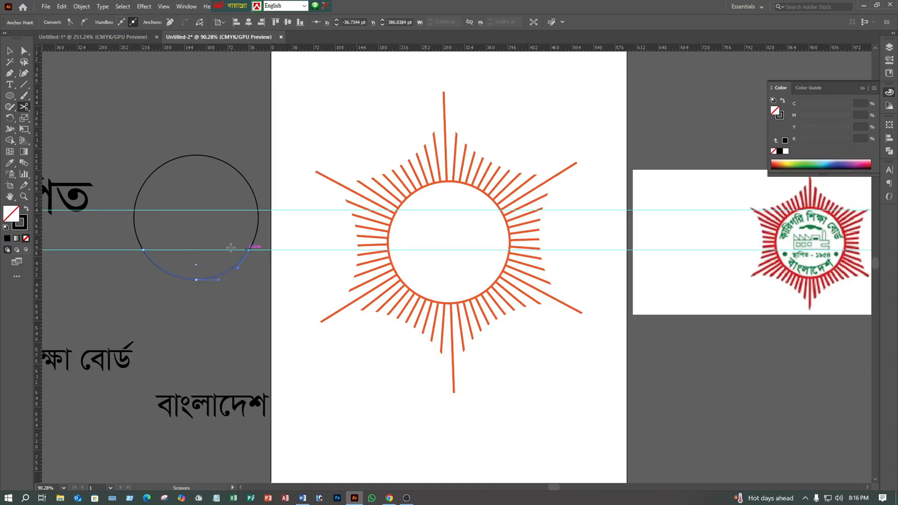
- Delete the two short side arcs between the guides, leaving an upper and a lower arc, and release both guides
click(10, 50)
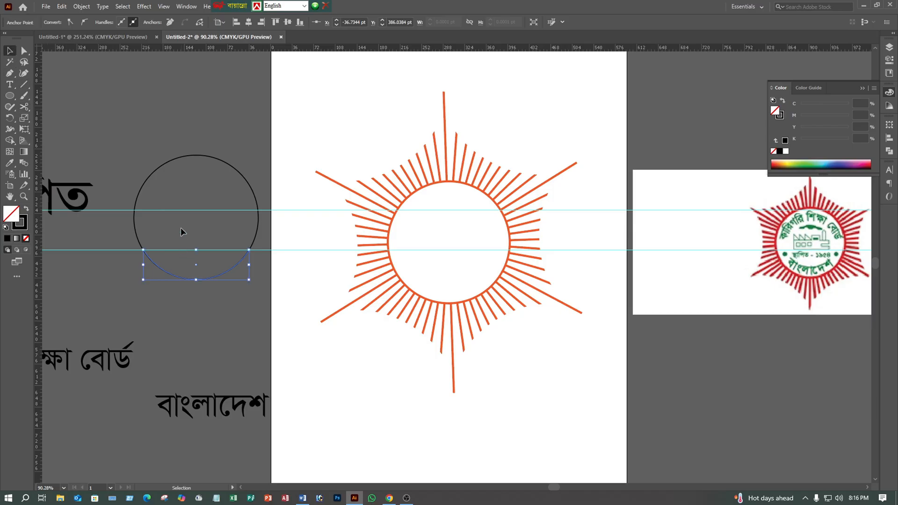
click(121, 225)
drag(150, 228, 150, 228)
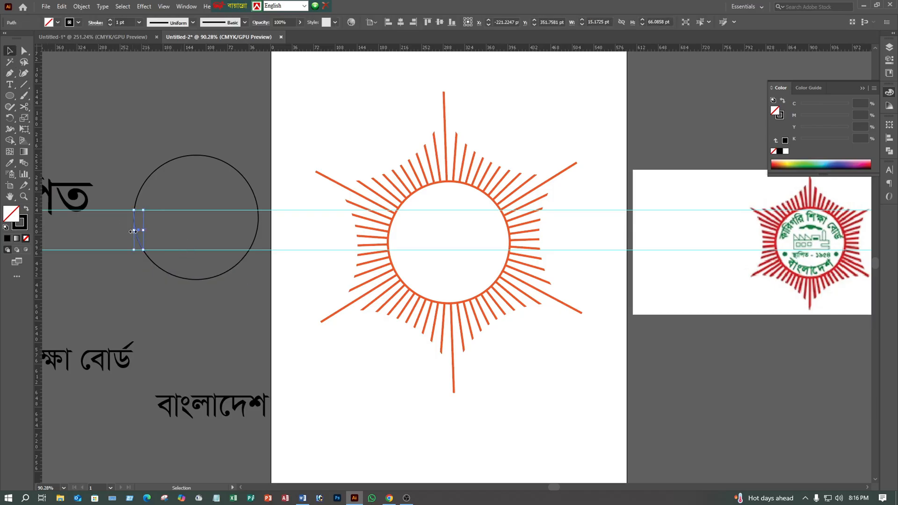
key(Delete)
drag(278, 237, 279, 234)
key(Delete)
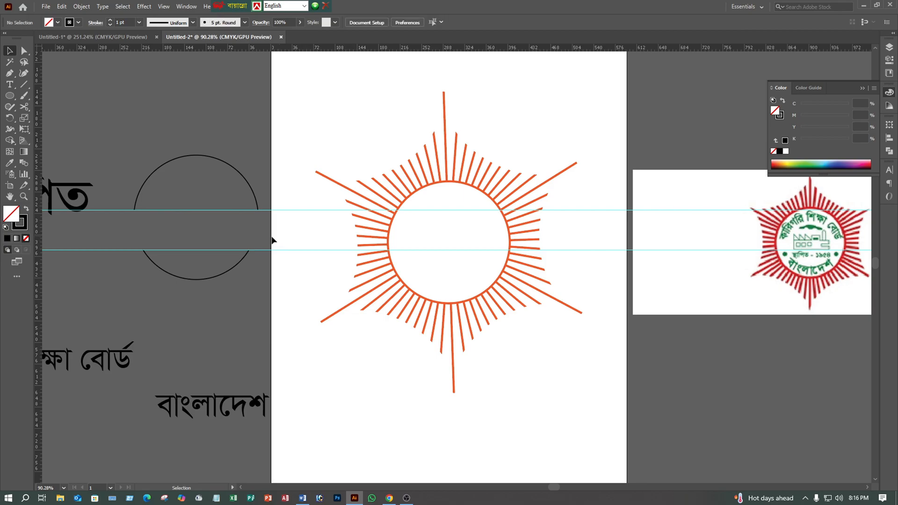
right_click(150, 209)
click(178, 300)
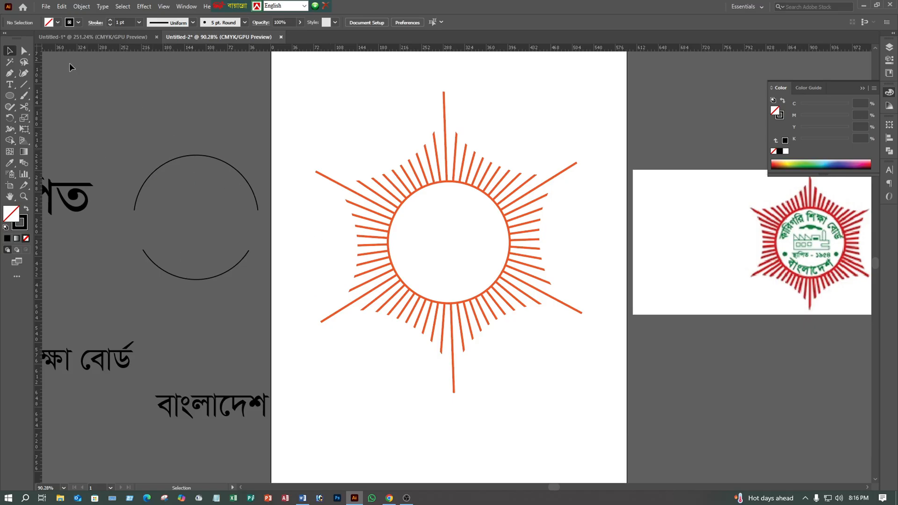
- Move the floating keyboard language bar clear of the menus, and show the Brushes panel over the artboard's upper corner
drag(230, 7, 508, 6)
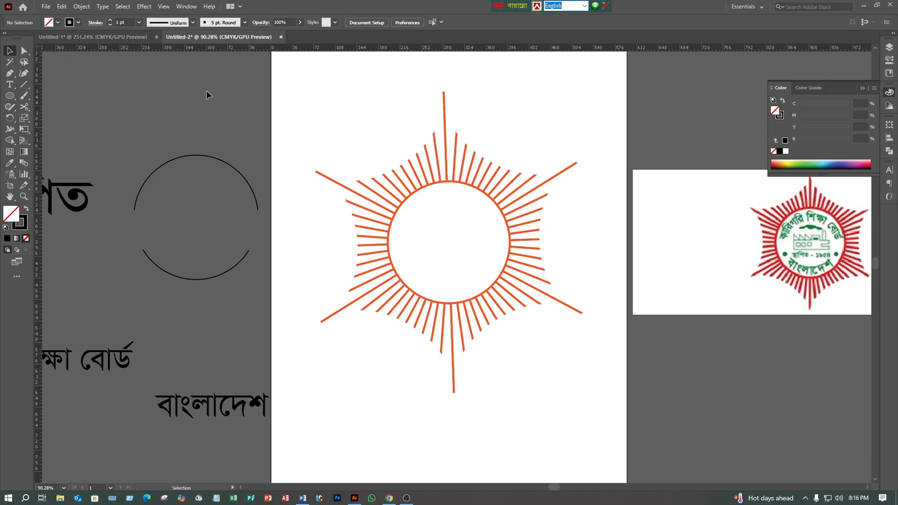
click(186, 6)
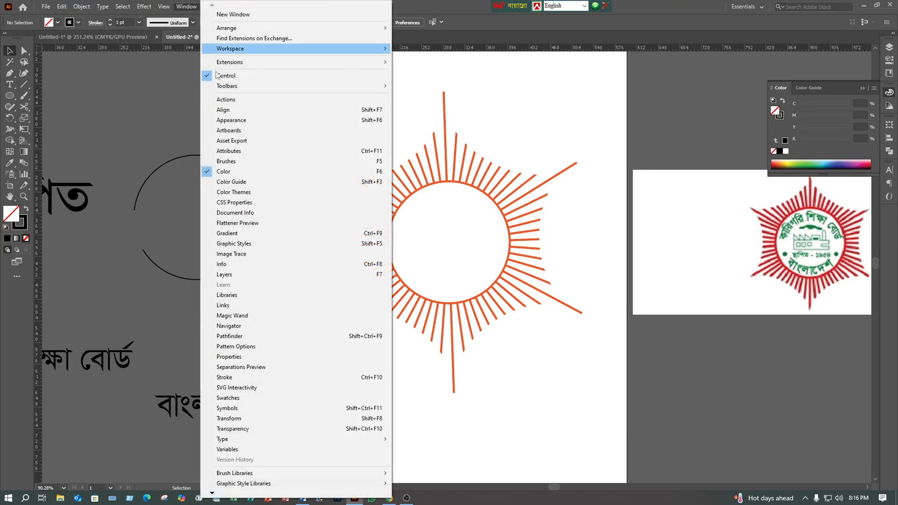
click(232, 164)
drag(488, 92, 632, 53)
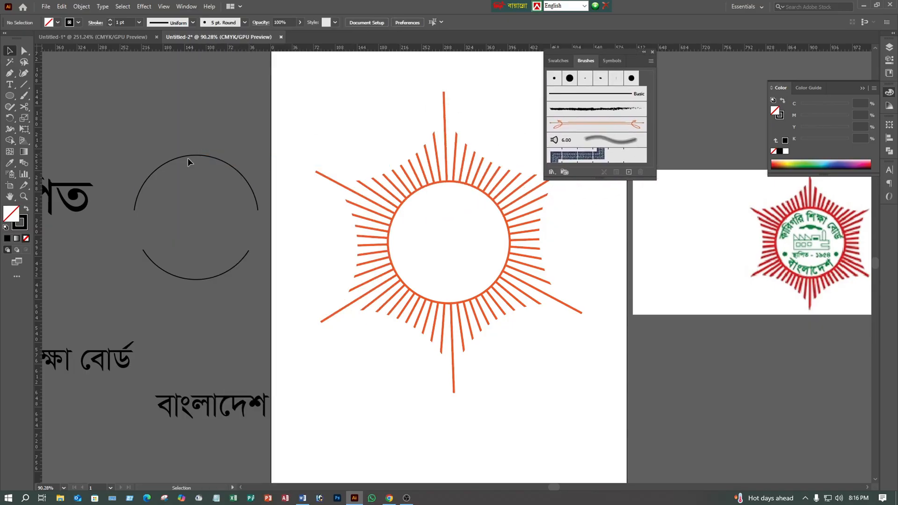
- Move the text "স্থাপিত" to just above "বাংলাদেশ", and place "কারিগরি শিক্ষা বোর্ড" above the upper arc
mouse_move(61, 200)
mouse_down()
mouse_move(192, 102)
mouse_move(170, 217)
mouse_move(170, 288)
mouse_move(198, 352)
mouse_up()
drag(119, 364, 192, 102)
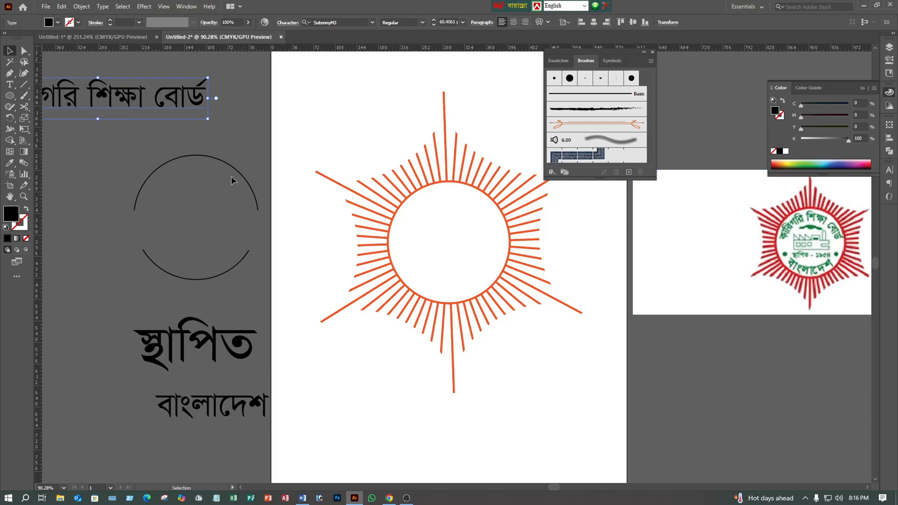
- Move "কারিগরি শিক্ষা বোর্ড" above the upper arc and scale it down proportionally to a font size of about 36.6 pt
drag(142, 118, 243, 136)
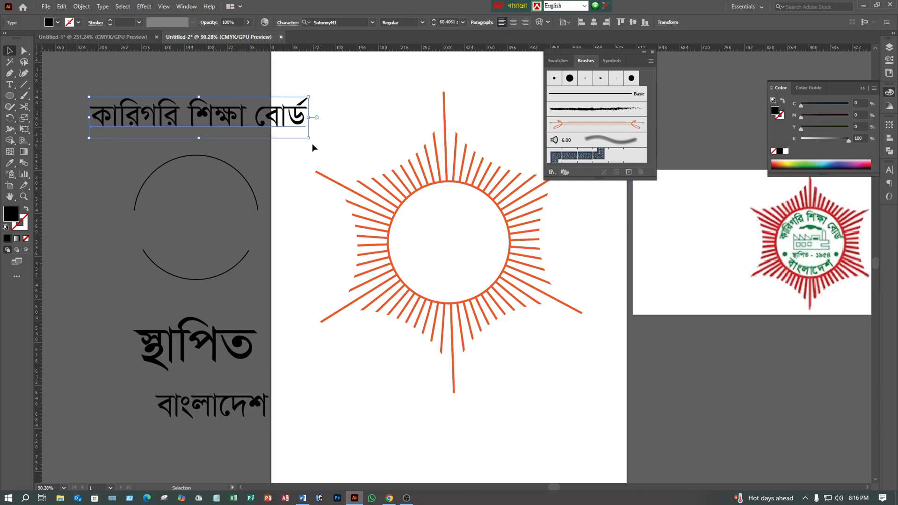
drag(286, 119, 252, 117)
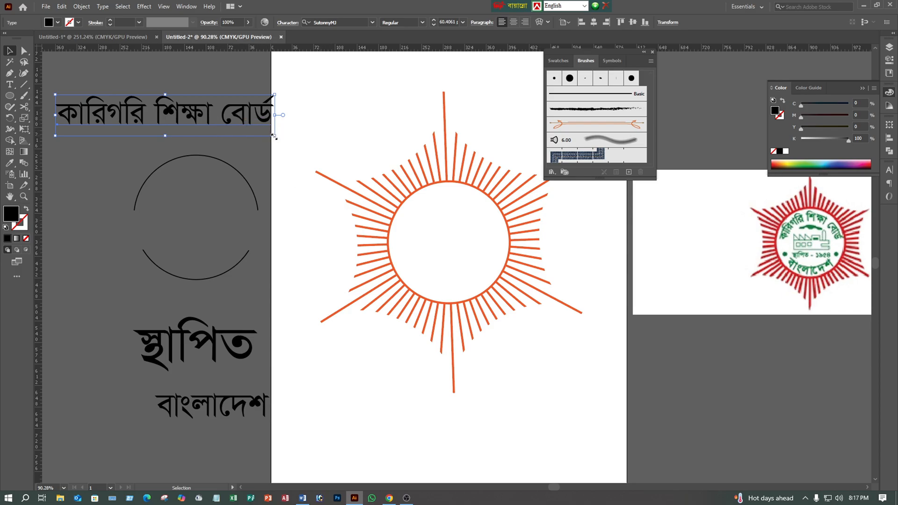
drag(274, 136, 245, 127)
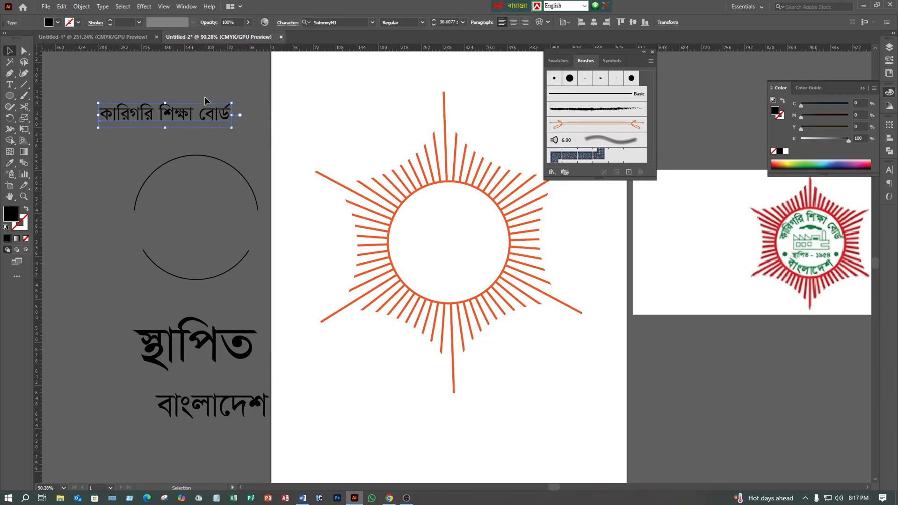
- Convert the text "কারিগরি শিক্ষা বোর্ড" to outlines
right_click(210, 115)
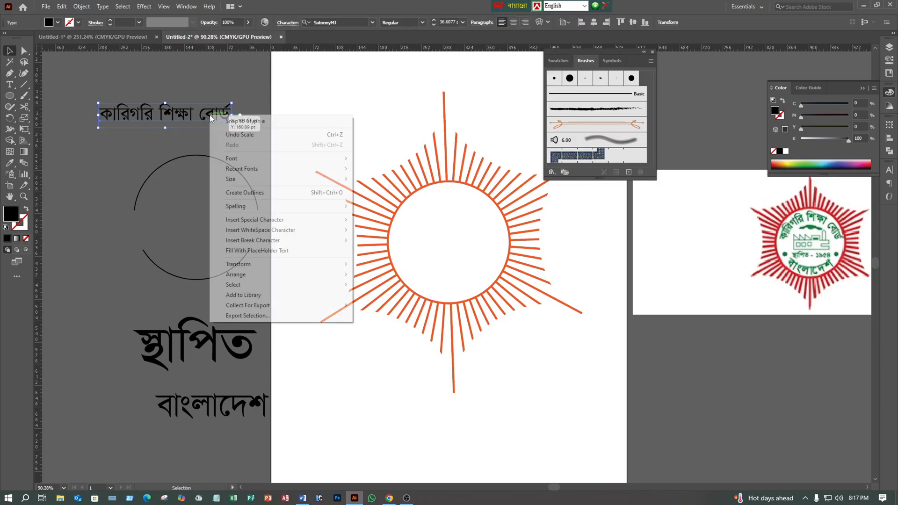
click(259, 193)
click(244, 150)
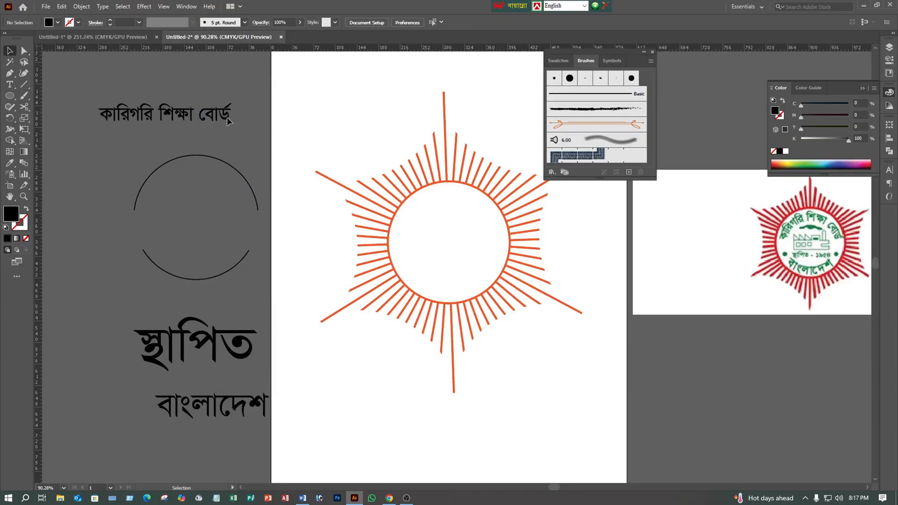
- Fill the outlined "কারিগরি শিক্ষা বোর্ড" with dark green 0B6D22
drag(225, 112, 299, 107)
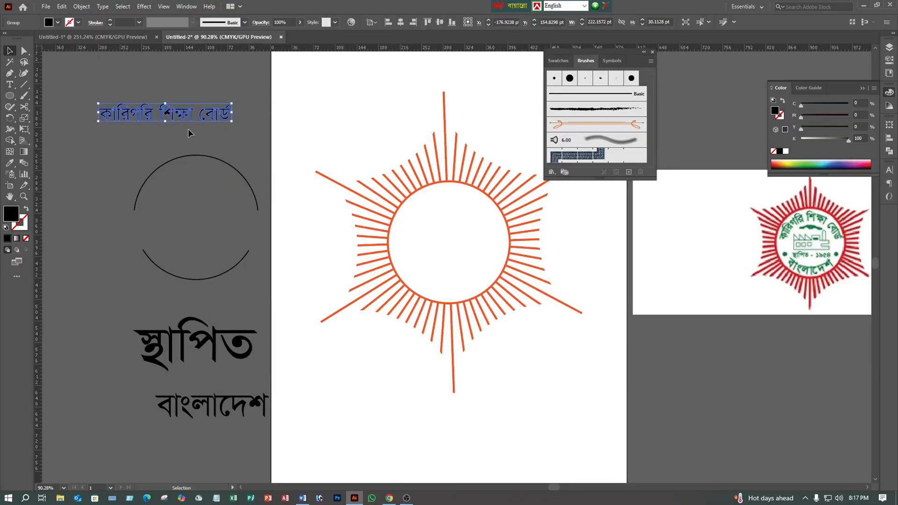
double_click(11, 214)
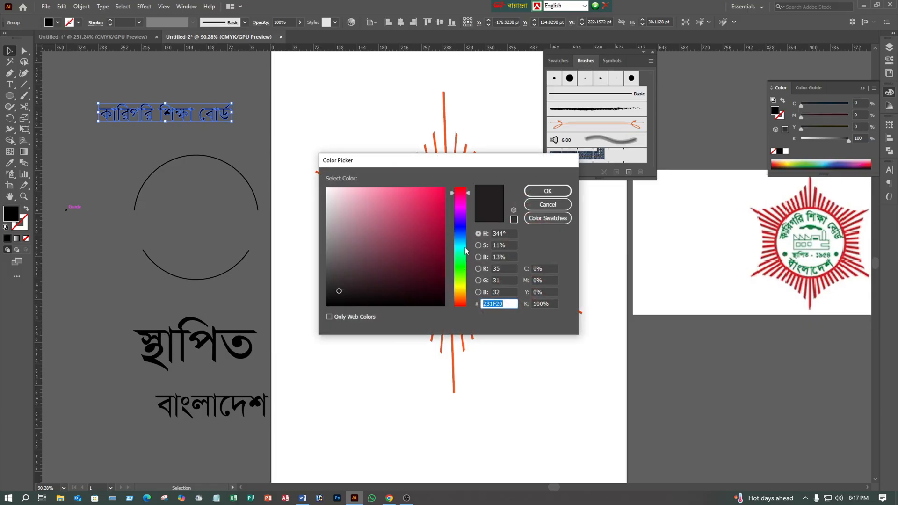
click(462, 263)
click(438, 254)
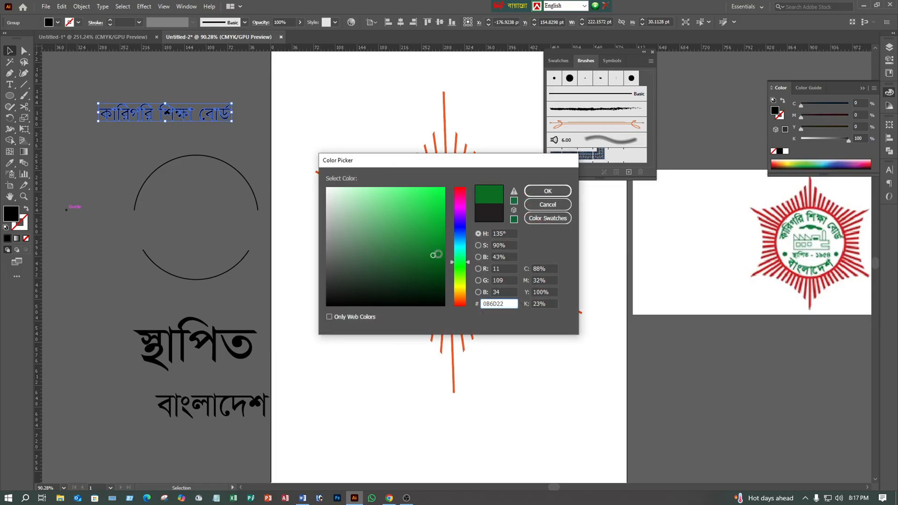
click(548, 191)
click(320, 147)
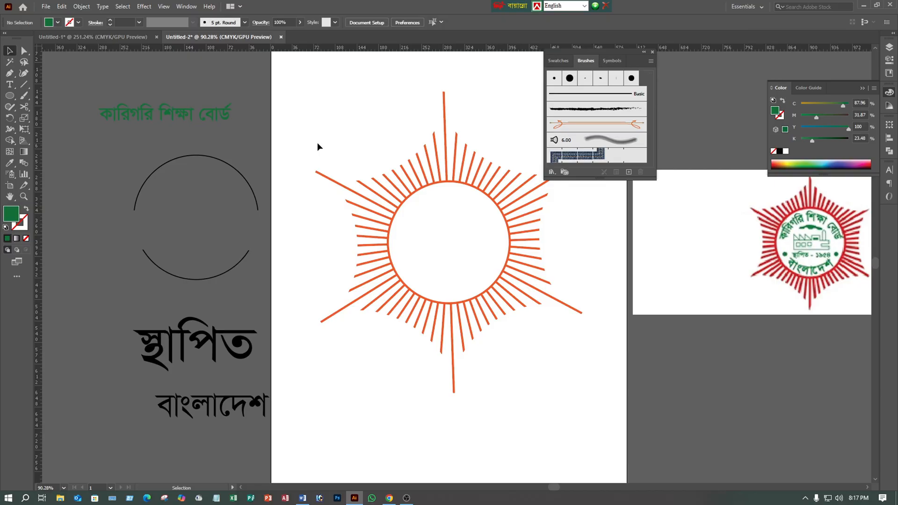
click(216, 115)
drag(230, 120, 398, 133)
key(ctrl+z)
click(337, 111)
- Create an art brush from the green "কারিগরি শিক্ষা বোর্ড" with the default left-to-right stroke direction
drag(192, 123, 572, 173)
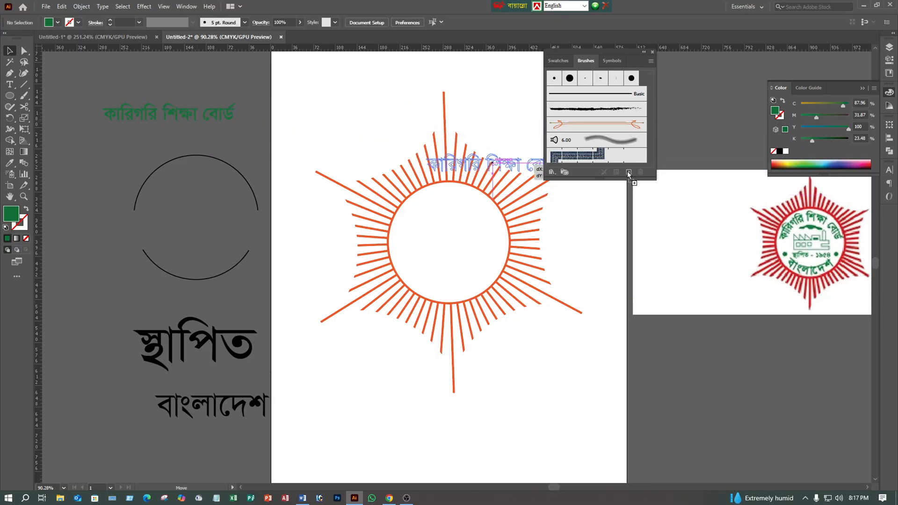
drag(627, 172, 628, 171)
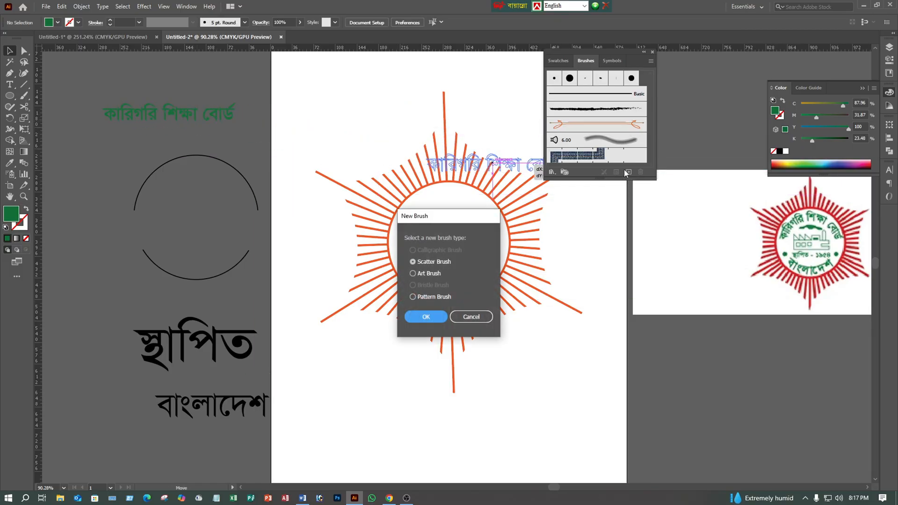
click(428, 274)
click(423, 318)
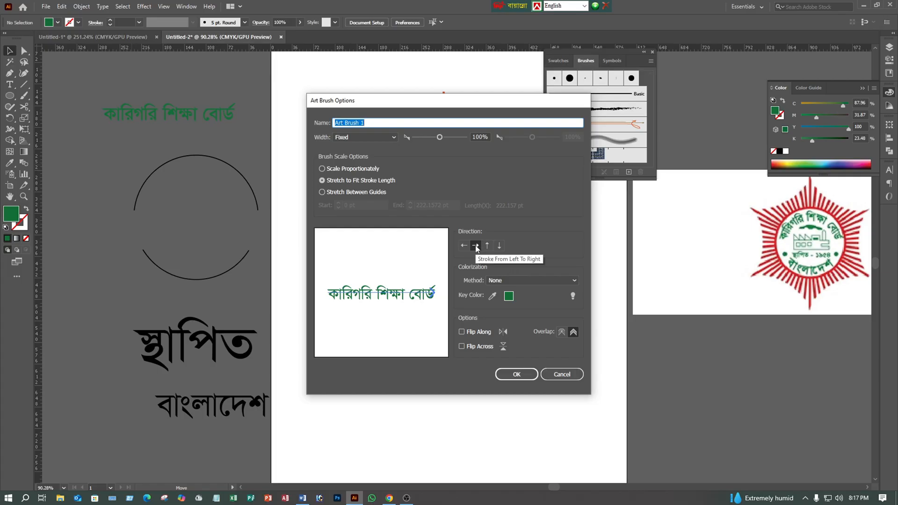
click(504, 375)
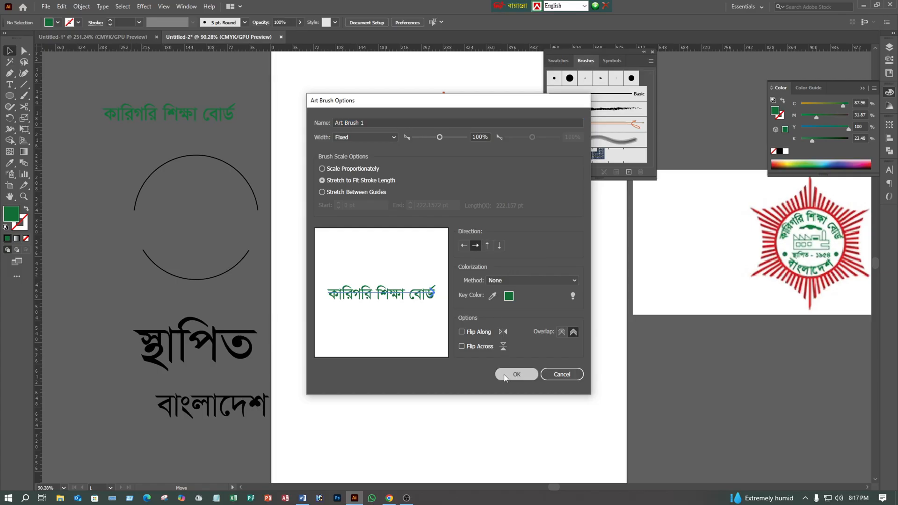
click(606, 241)
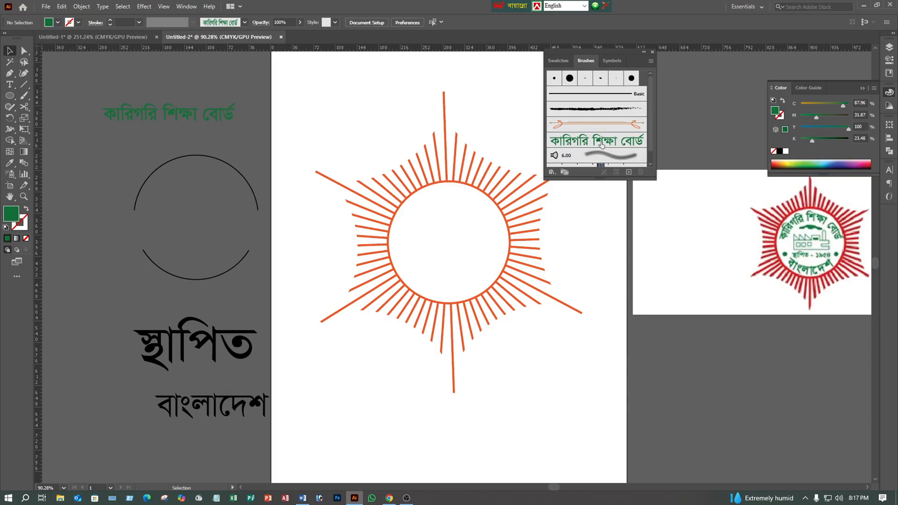
- Apply the "কারিগরি শিক্ষা বোর্ড" art brush to the upper arc and place the curved text inside the upper half of the orange circle
click(218, 156)
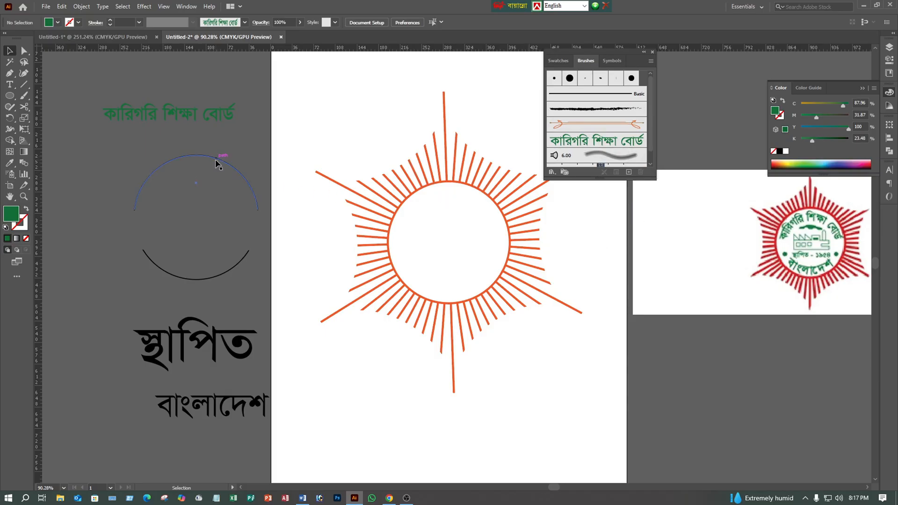
click(603, 144)
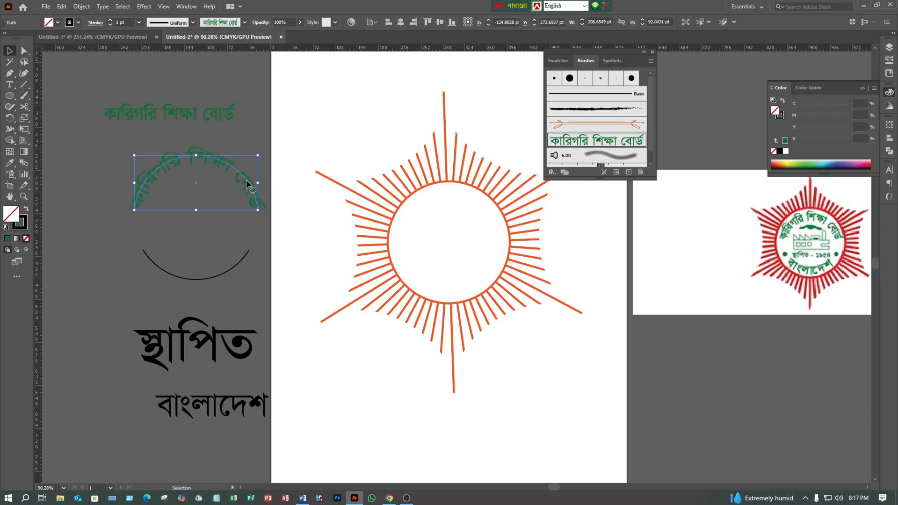
mouse_move(249, 185)
mouse_down()
mouse_move(517, 252)
mouse_move(526, 227)
mouse_move(511, 237)
mouse_move(512, 252)
mouse_move(522, 251)
mouse_move(486, 225)
mouse_move(485, 206)
mouse_move(488, 219)
mouse_up()
click(506, 138)
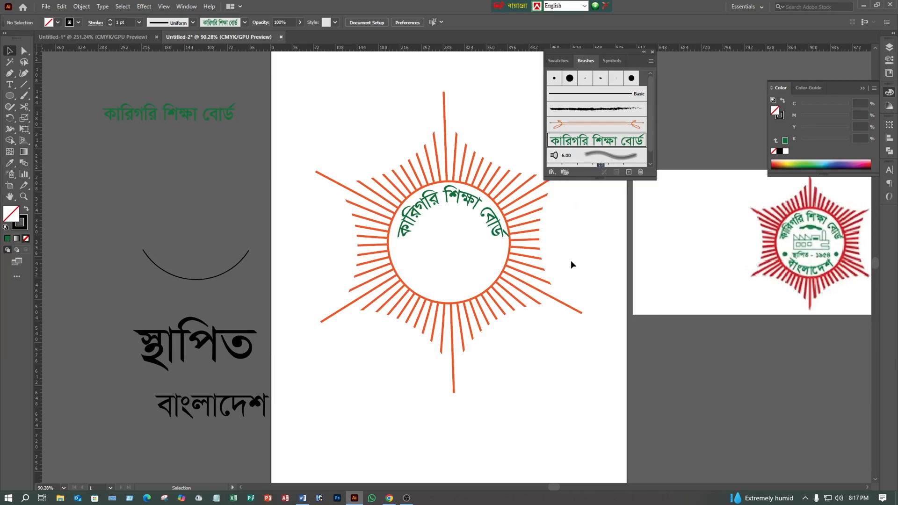
- Scale "বাংলাদেশ" down proportionally to about 122 pt wide and convert it to outlines
click(239, 419)
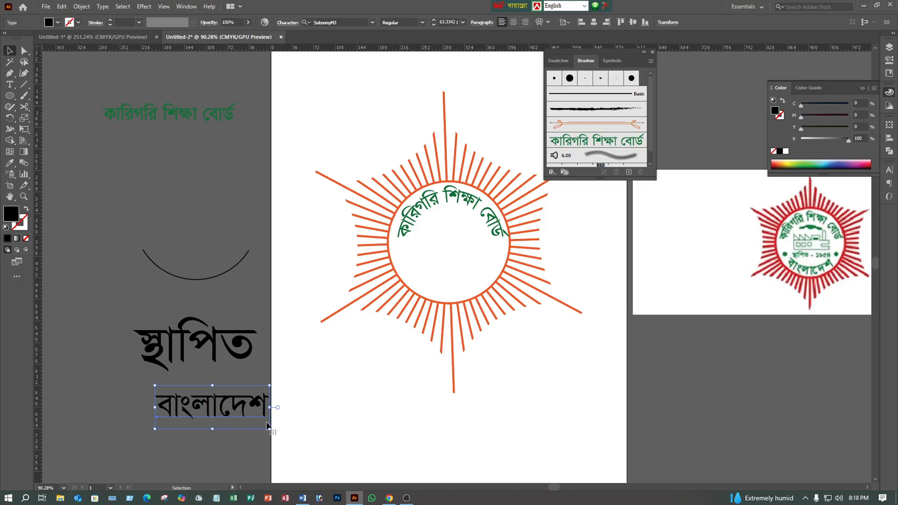
drag(271, 430, 175, 404)
right_click(222, 410)
click(263, 277)
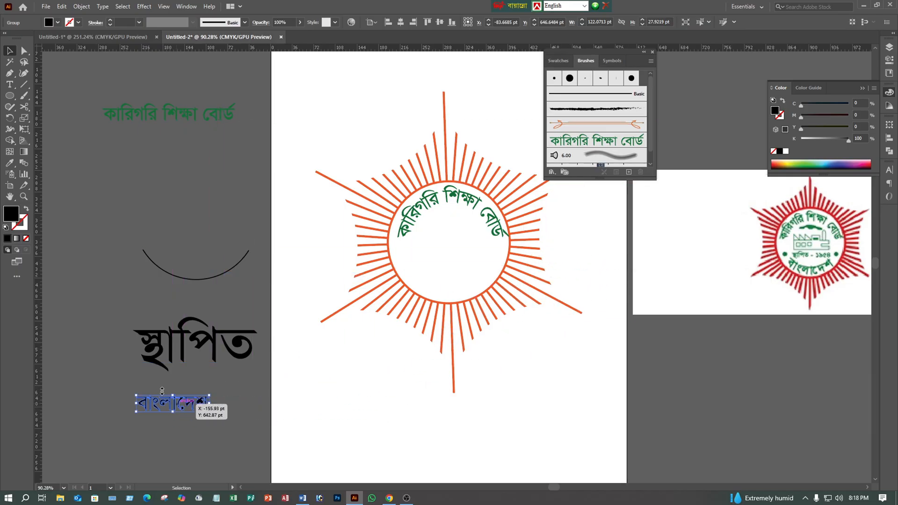
click(9, 162)
click(141, 119)
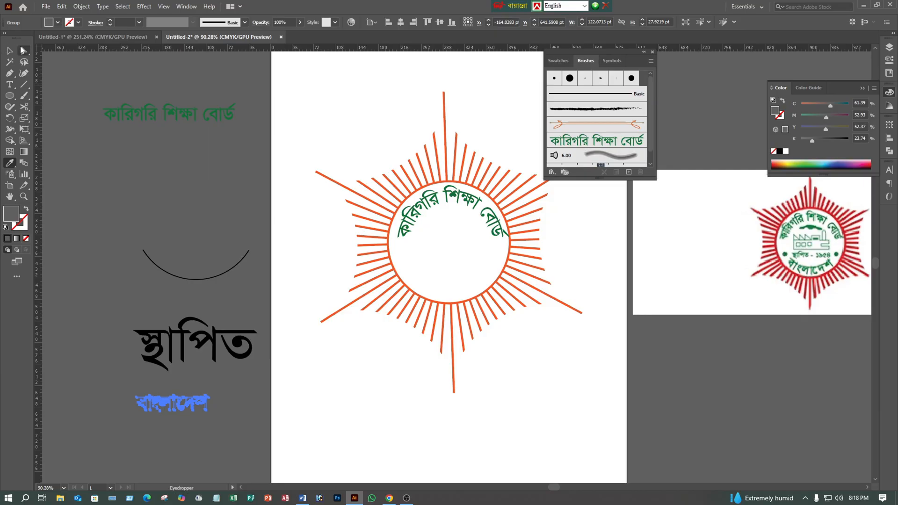
key(v)
click(186, 390)
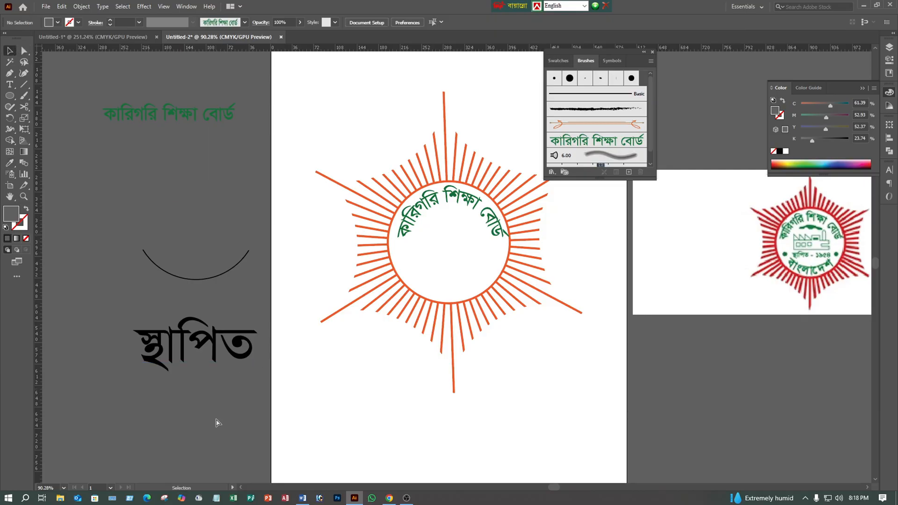
key(ctrl+z)
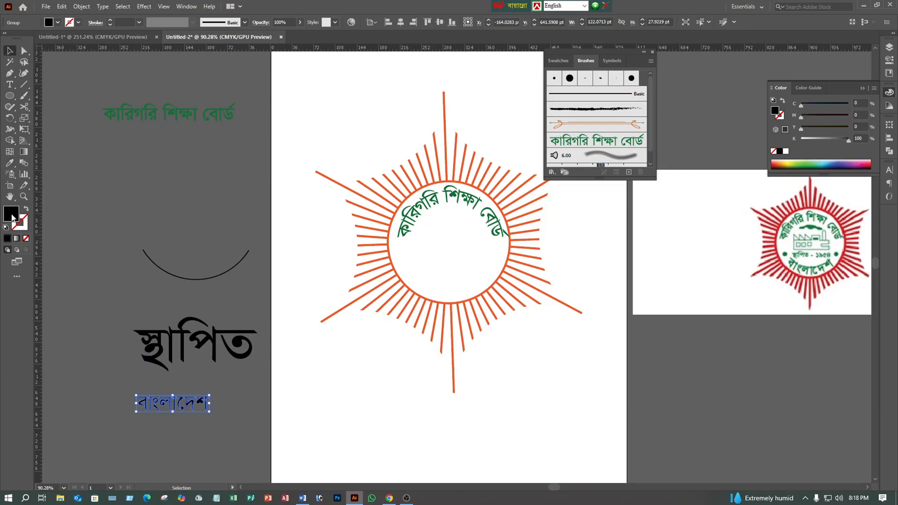
- Fill the outlined "বাংলাদেশ" with dark green 057219
double_click(12, 216)
click(461, 262)
click(441, 252)
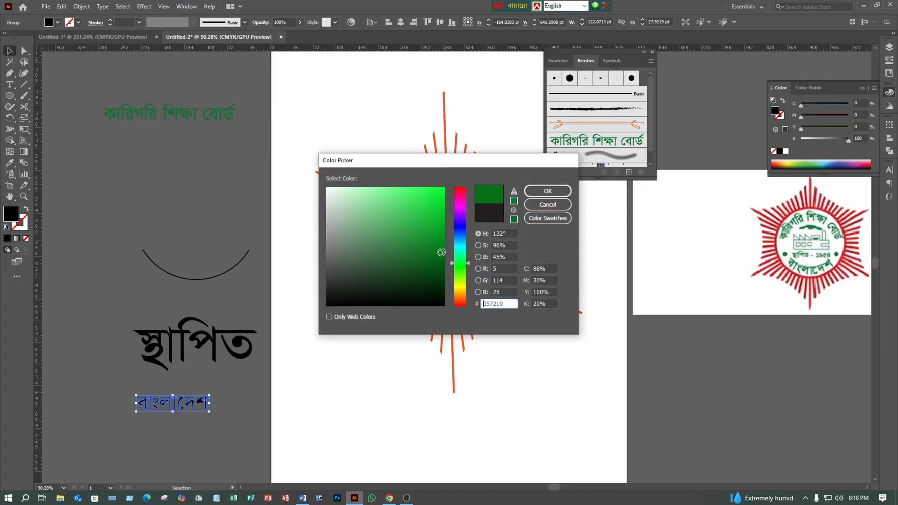
click(547, 191)
click(229, 287)
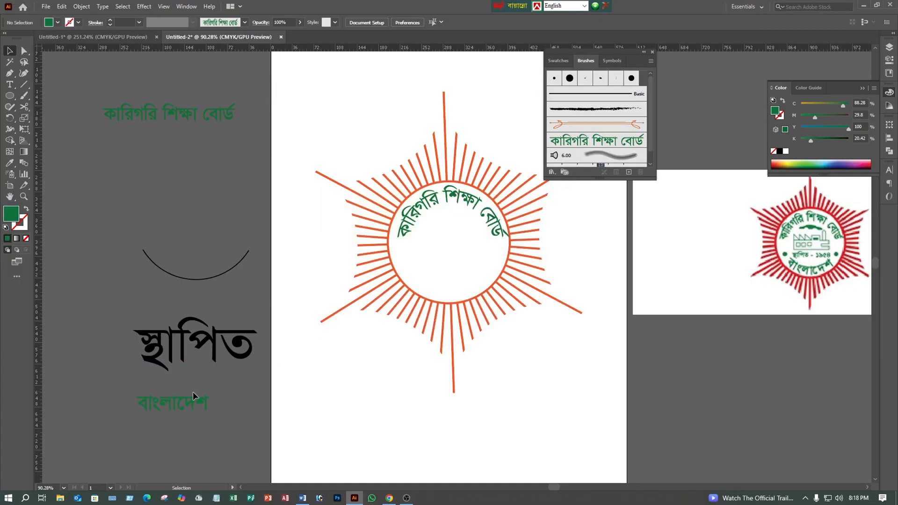
- Create an art brush from the green "বাংলাদেশ" with the stroke direction set from right to left
mouse_move(193, 395)
mouse_down()
mouse_move(215, 397)
mouse_move(611, 300)
mouse_move(644, 193)
mouse_move(630, 172)
mouse_up()
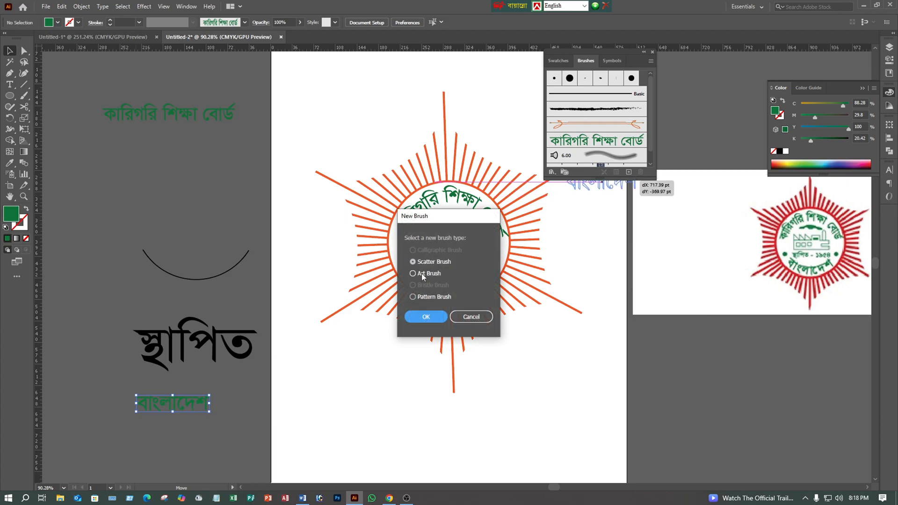
click(422, 273)
click(414, 321)
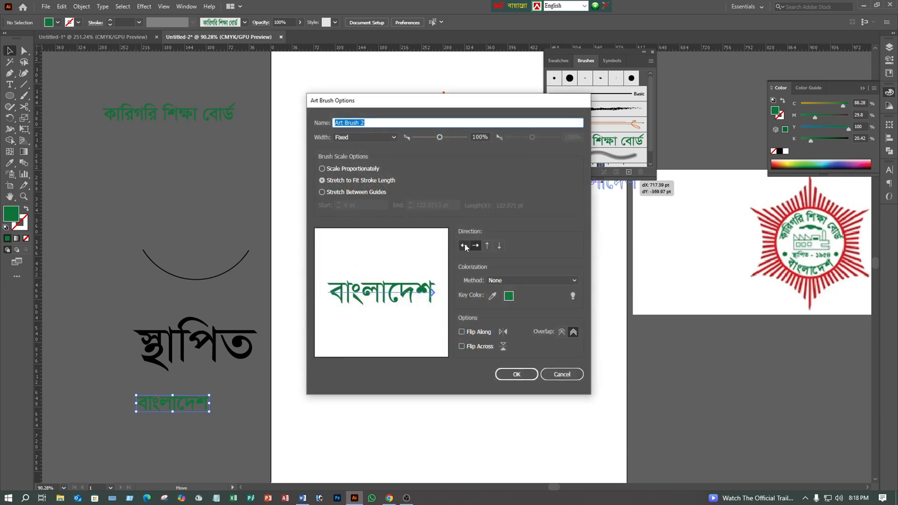
click(465, 246)
click(516, 374)
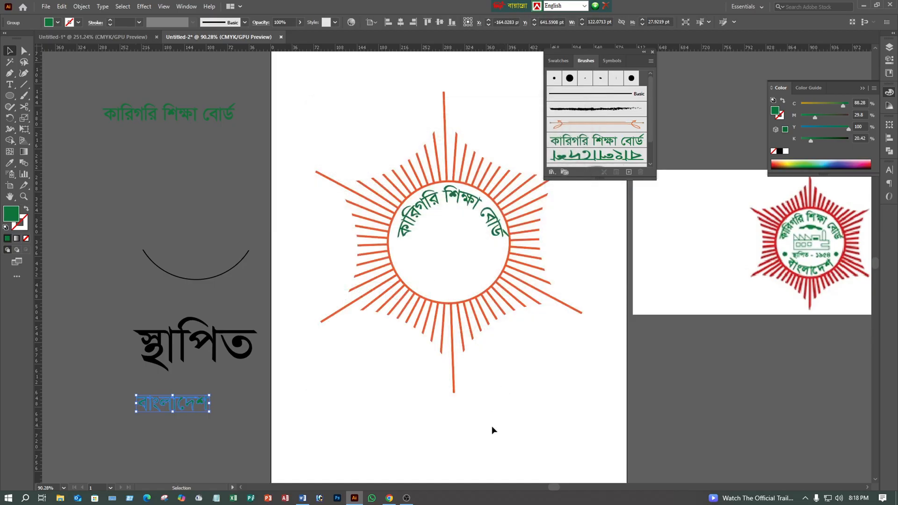
click(212, 316)
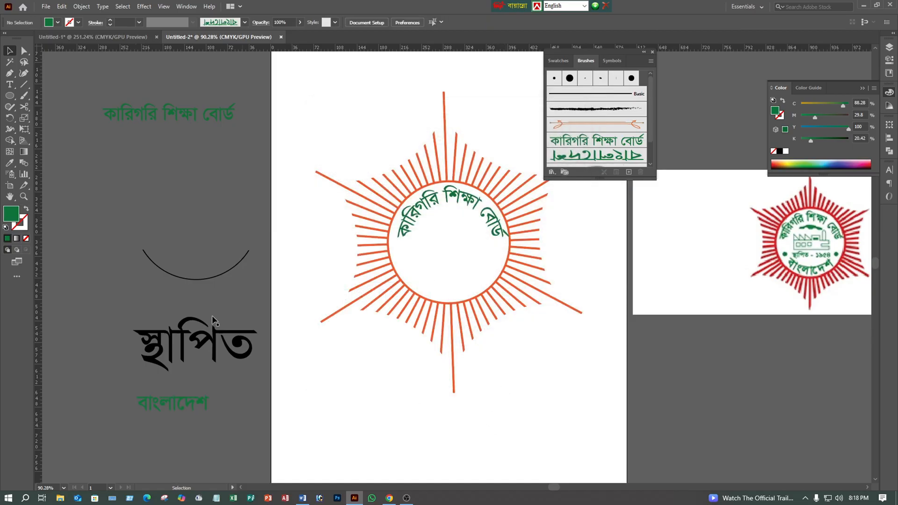
- Apply the "বাংলাদেশ" art brush to the lower arc
click(210, 279)
click(179, 401)
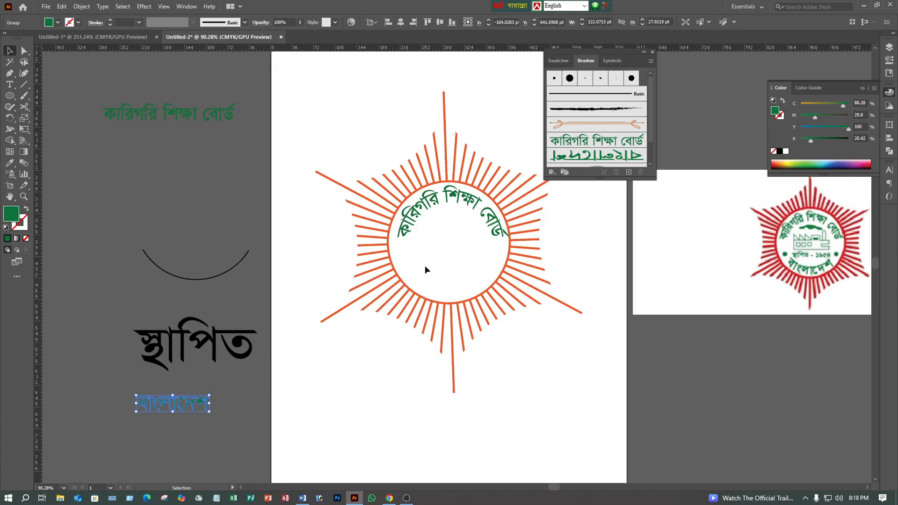
click(197, 280)
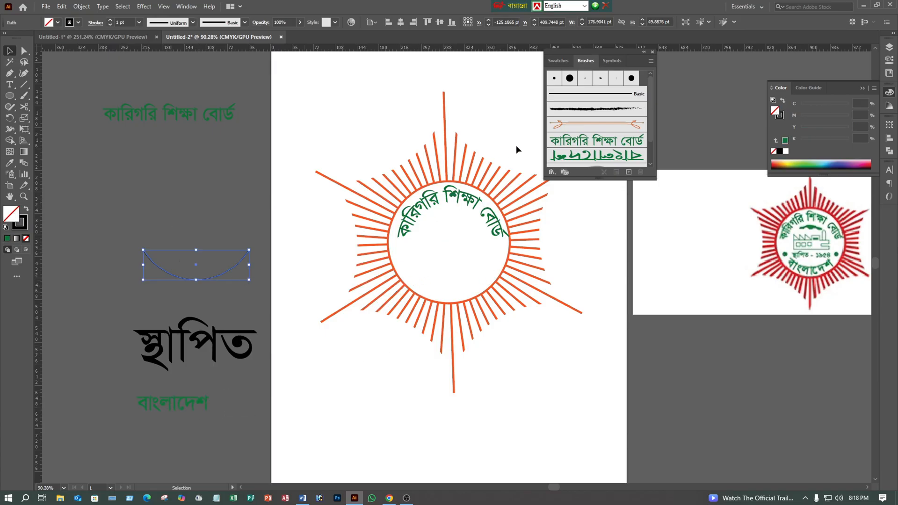
click(575, 155)
click(186, 298)
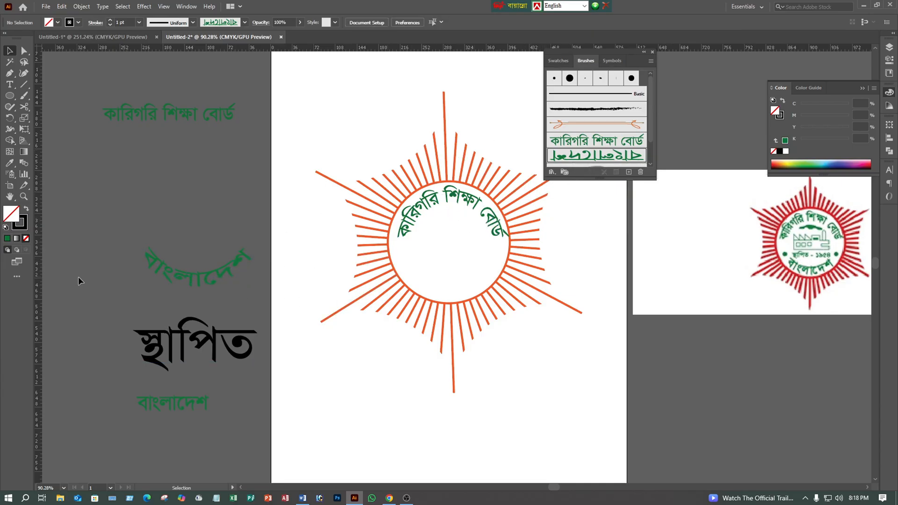
- Place the curved "বাংলাদেশ" inside the lower half of the orange circle and scale its arc down to about 140 pt wide
drag(181, 278, 450, 284)
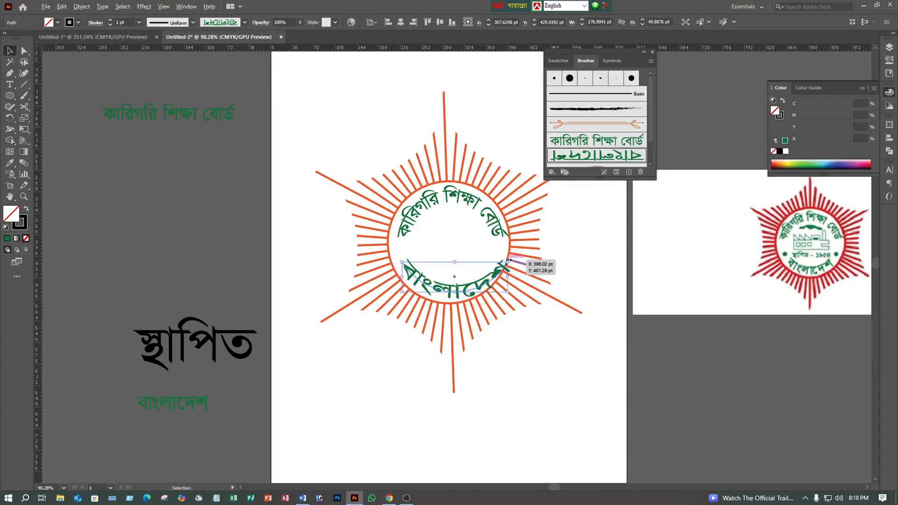
drag(508, 261, 461, 288)
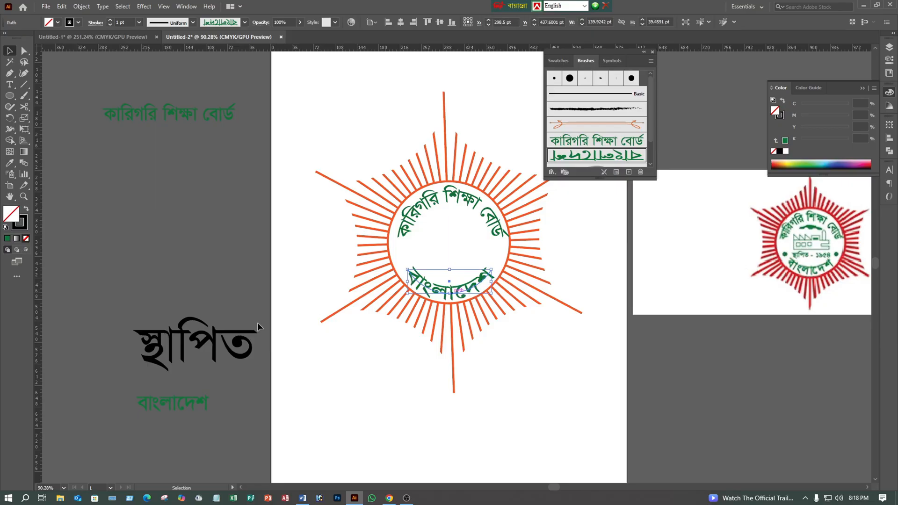
click(213, 281)
drag(685, 334, 343, 350)
key(z)
drag(443, 284, 588, 103)
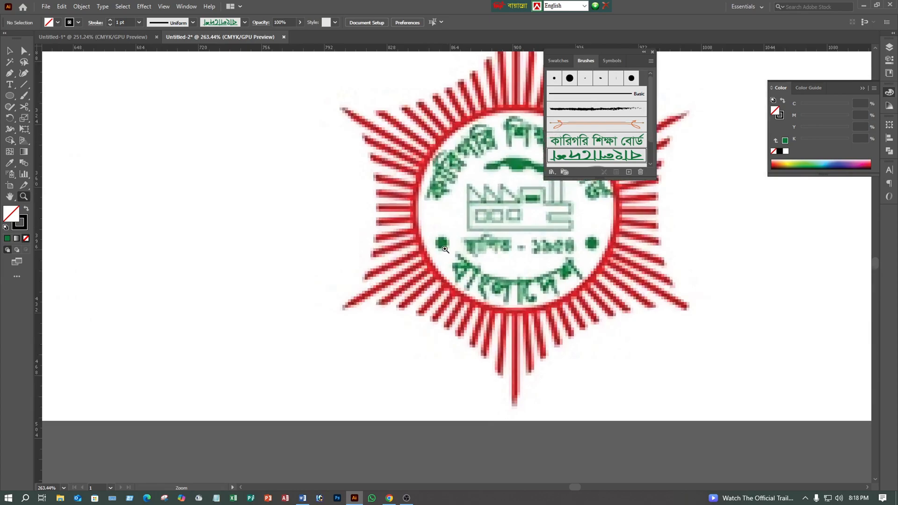
drag(518, 296, 321, 339)
drag(354, 315, 466, 313)
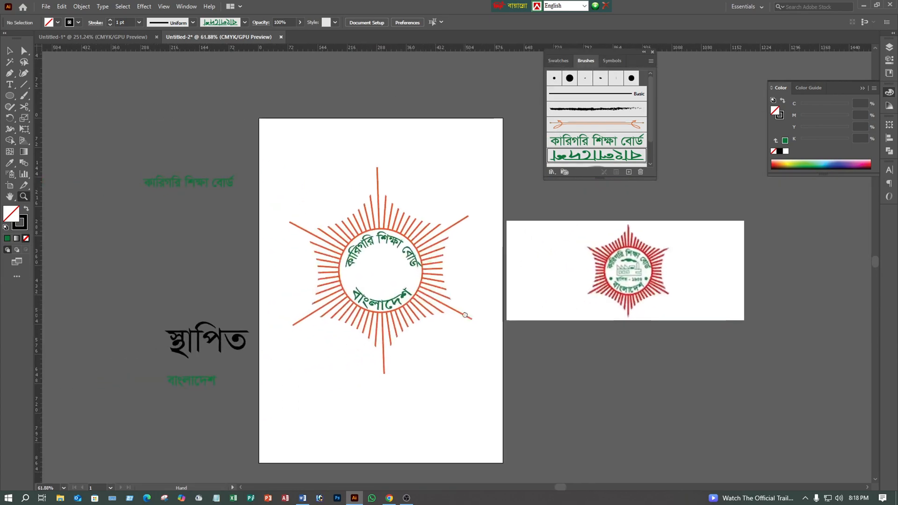
drag(10, 95, 50, 129)
mouse_move(108, 256)
mouse_down()
mouse_move(125, 258)
mouse_move(113, 260)
mouse_up()
key(ctrl+z)
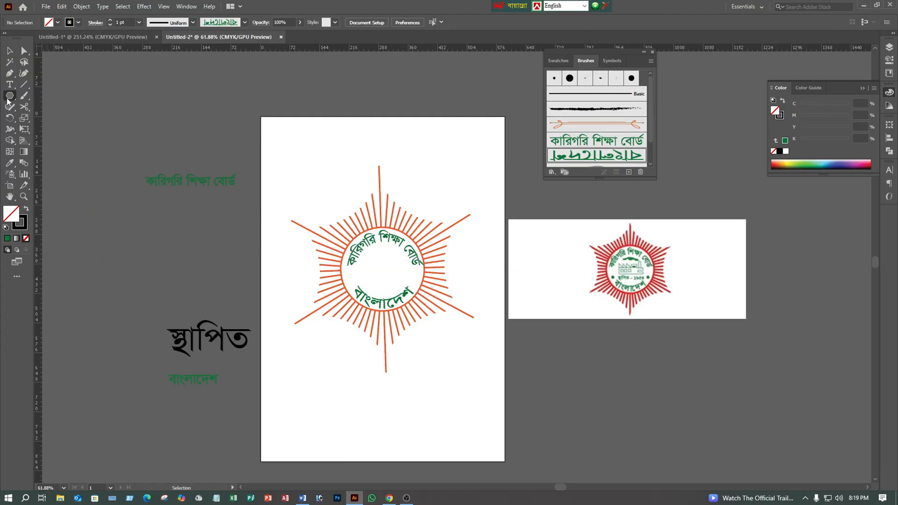
- Draw a small circle about 25.6 pt wide on the empty canvas beside the artboard and fill it dark green with no stroke
drag(13, 102, 37, 119)
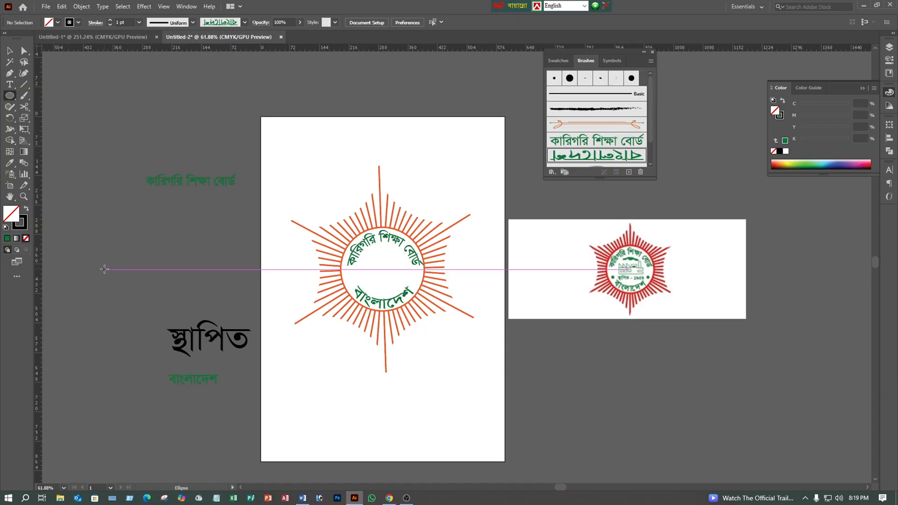
drag(101, 260, 106, 249)
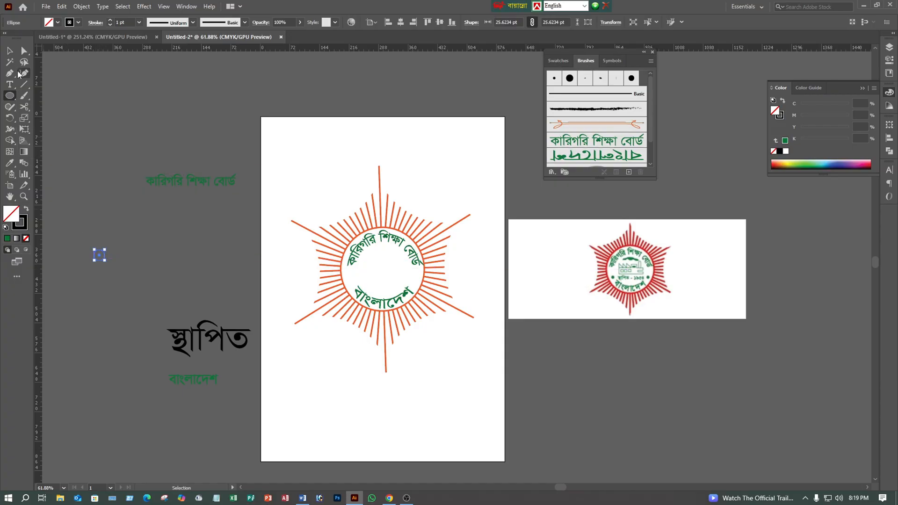
click(26, 211)
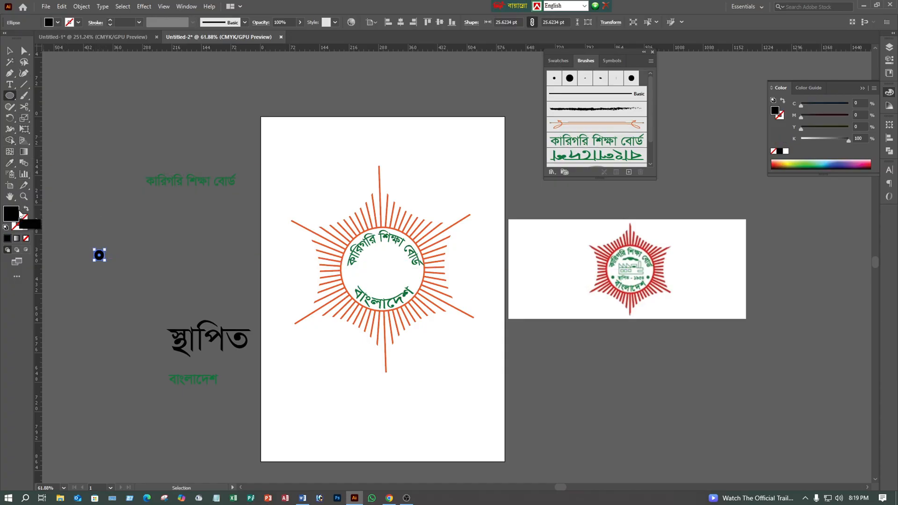
double_click(16, 214)
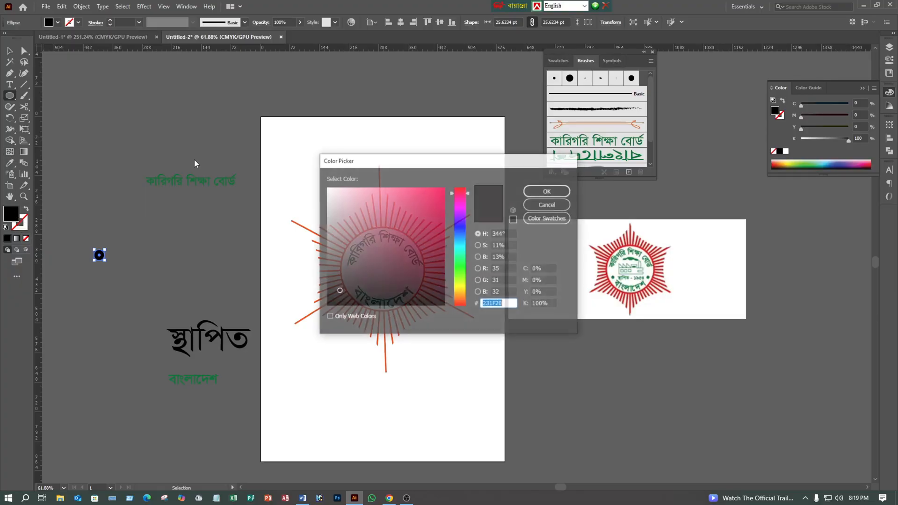
drag(397, 228, 437, 259)
click(460, 270)
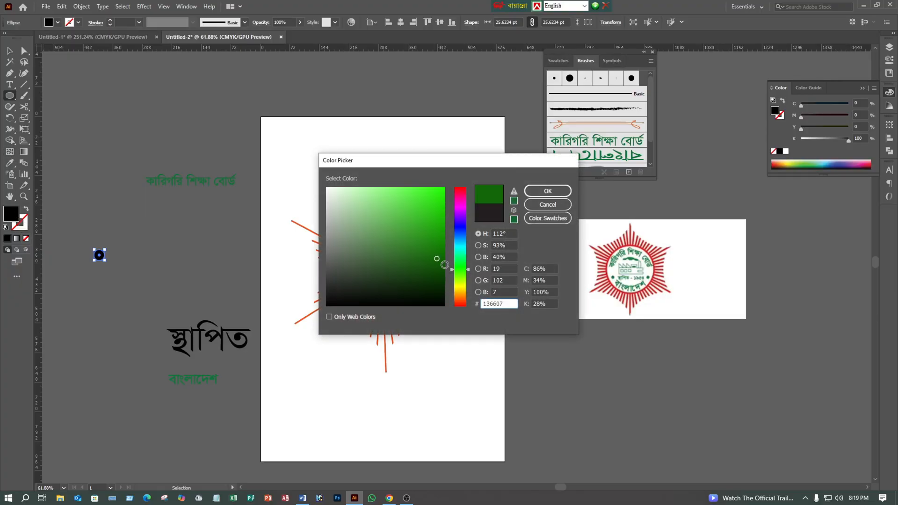
click(548, 190)
- Place the green dot and a copy of it at opposite sides inside the orange circle, between the two curved texts
click(10, 50)
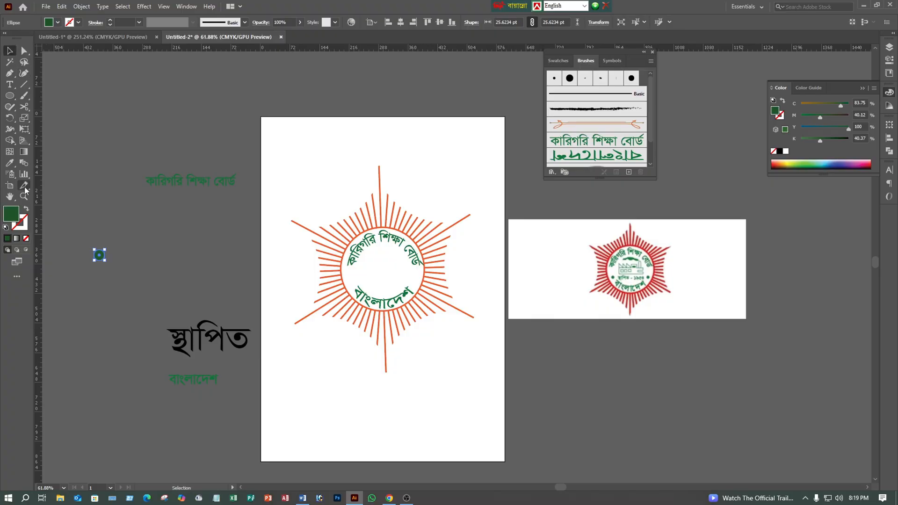
click(65, 229)
drag(99, 255, 416, 278)
click(173, 244)
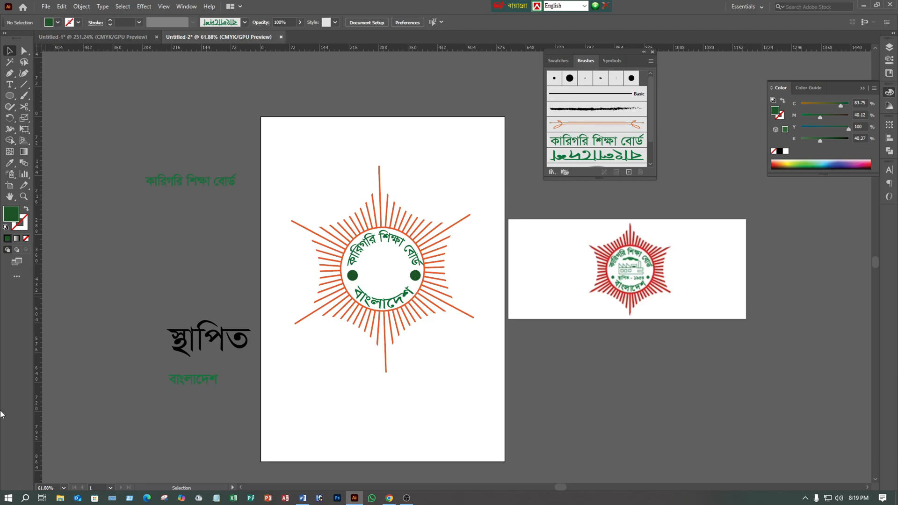
- Fill the "স্থাপিত" text with dark green
click(203, 323)
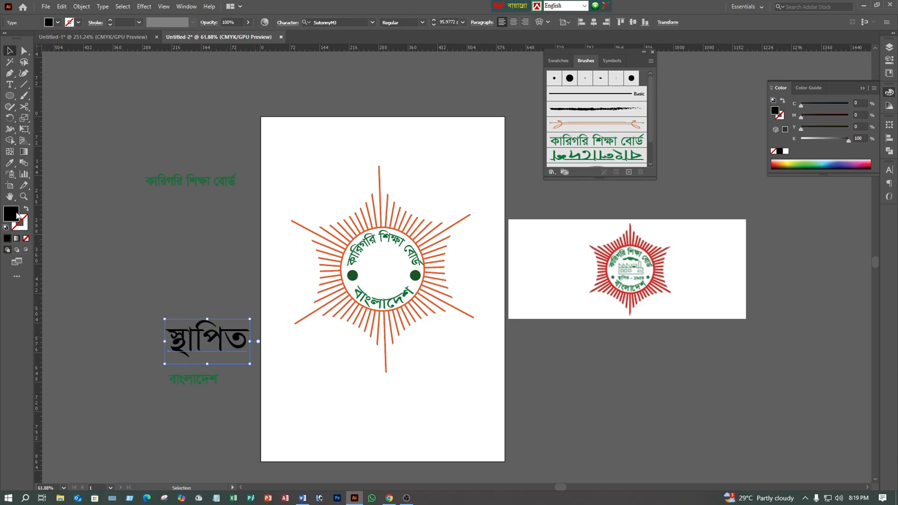
double_click(12, 218)
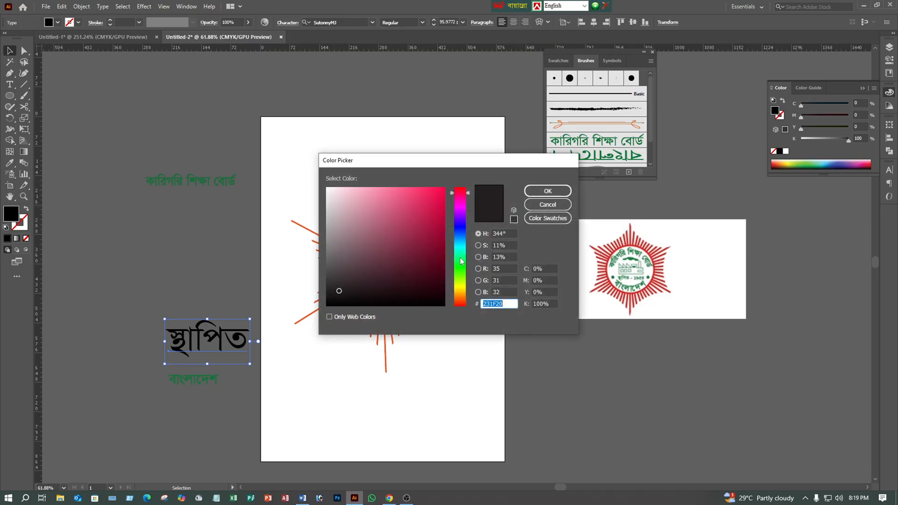
click(461, 266)
click(429, 276)
click(548, 190)
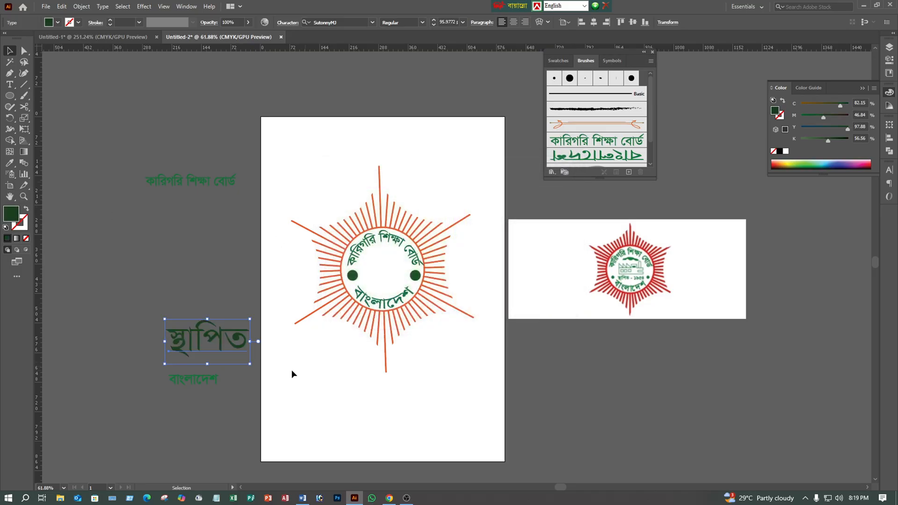
- Convert the "স্থাপিত" text to outlines and scale it down to about 138 pt wide
right_click(248, 341)
click(307, 212)
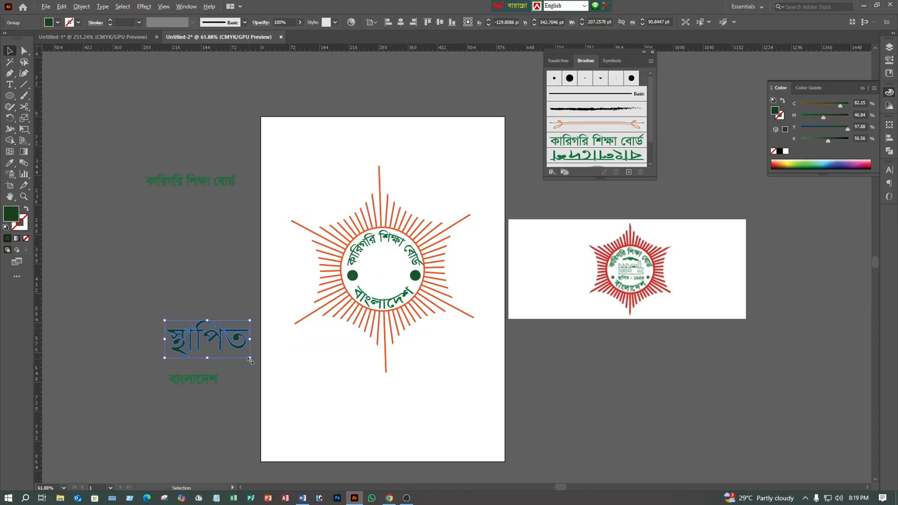
mouse_move(250, 359)
mouse_down()
mouse_move(255, 349)
mouse_move(236, 352)
mouse_up()
mouse_move(225, 334)
mouse_down()
mouse_move(373, 164)
mouse_move(622, 89)
mouse_move(604, 119)
mouse_move(613, 105)
mouse_move(630, 175)
mouse_up()
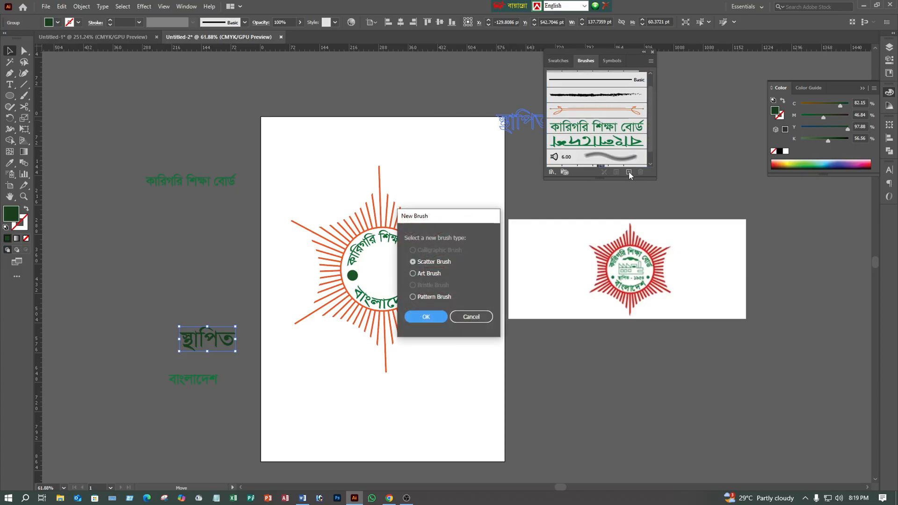
click(487, 317)
click(155, 308)
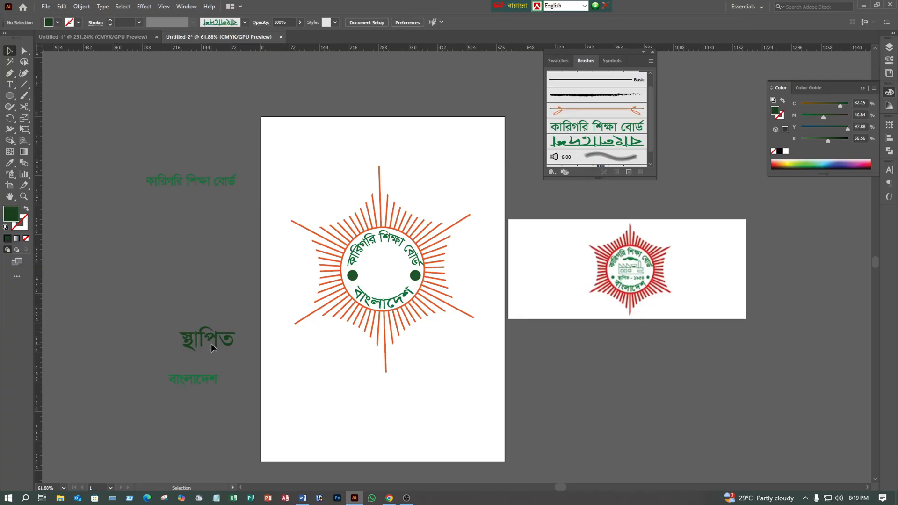
- Move "স্থাপিত" onto the artboard, shrink it and place it centrally inside the orange circle, just above the curved "বাংলাদেশ"
drag(235, 348, 501, 353)
key(z)
drag(643, 283, 602, 255)
drag(476, 296, 594, 199)
click(17, 50)
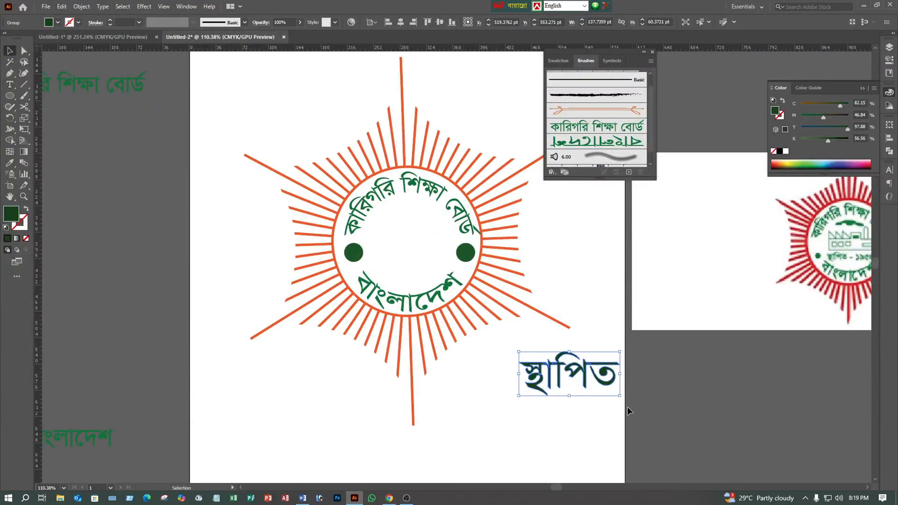
drag(621, 398, 447, 272)
click(705, 352)
scroll(704, 352, right, 6)
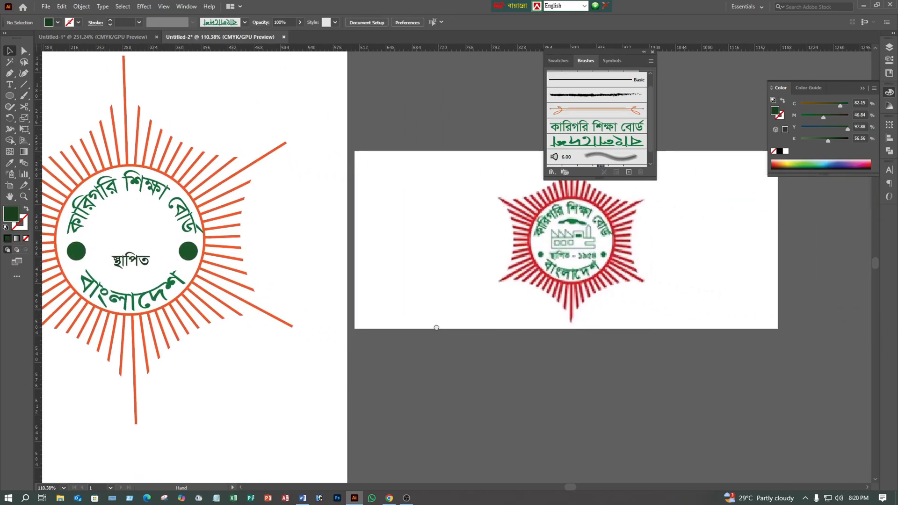
click(171, 293)
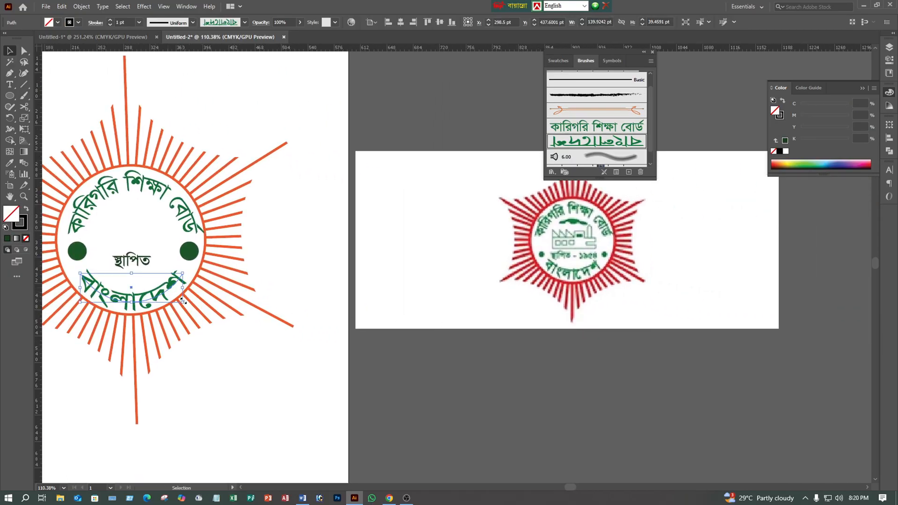
drag(184, 303, 226, 330)
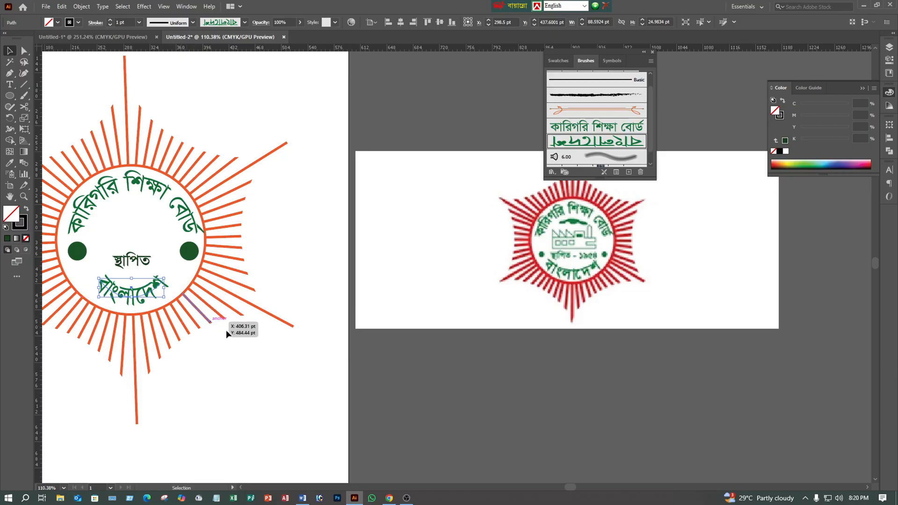
click(204, 337)
key(ctrl+z)
click(285, 357)
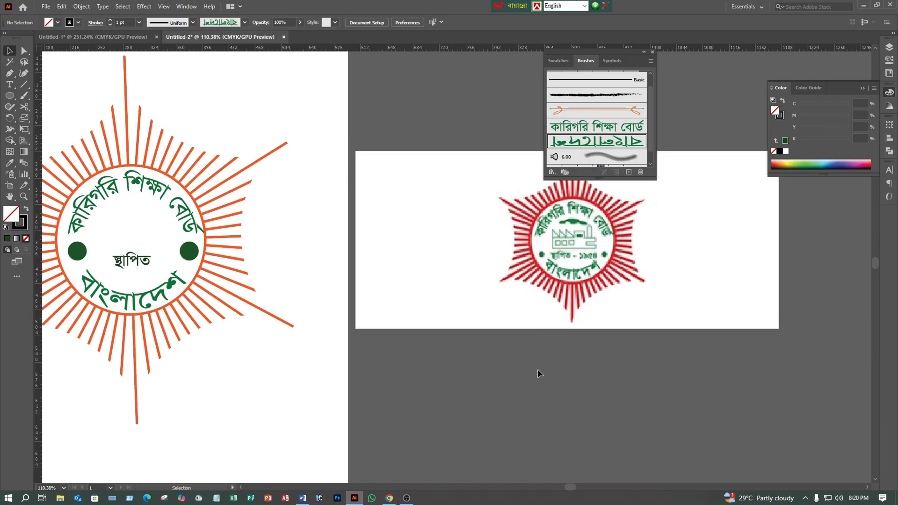
- Draw a closed factory outline about 77 pt wide with the Pen tool above "স্থাপিত", with a raised roof block and a notched right end
drag(372, 375, 423, 376)
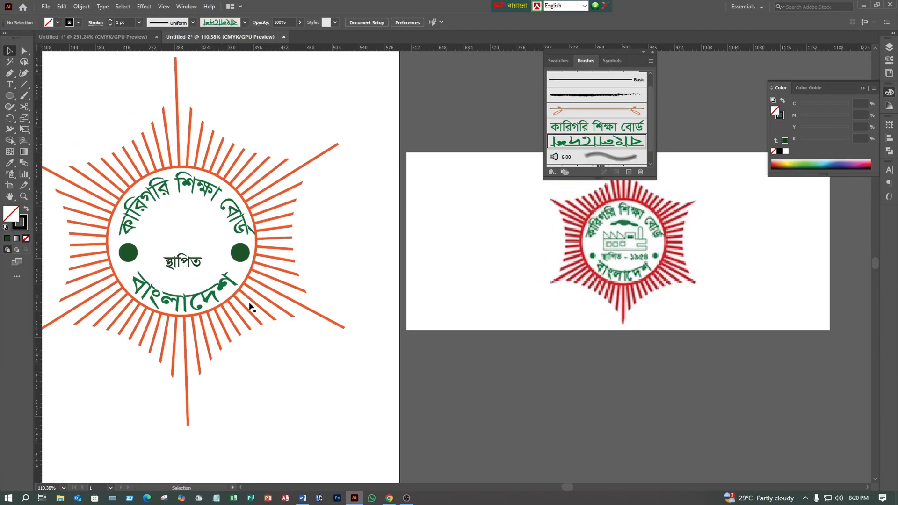
click(10, 73)
click(159, 225)
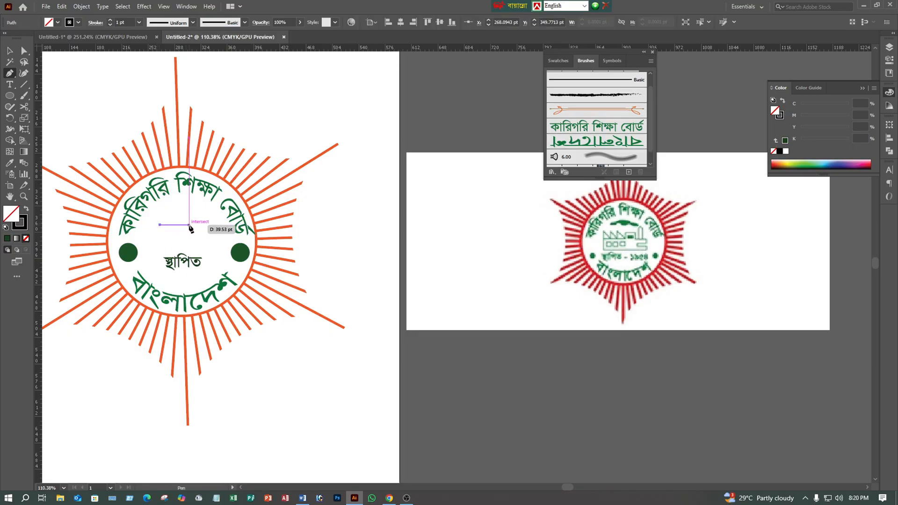
click(189, 225)
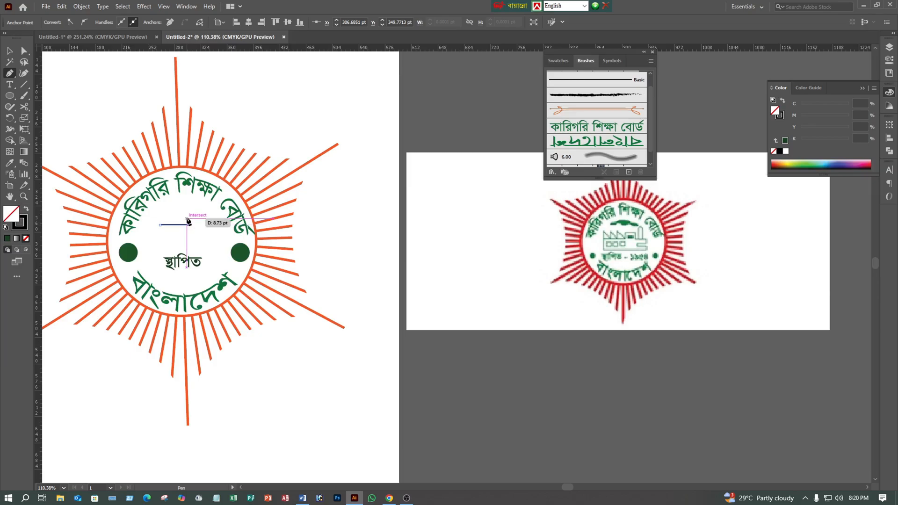
click(189, 216)
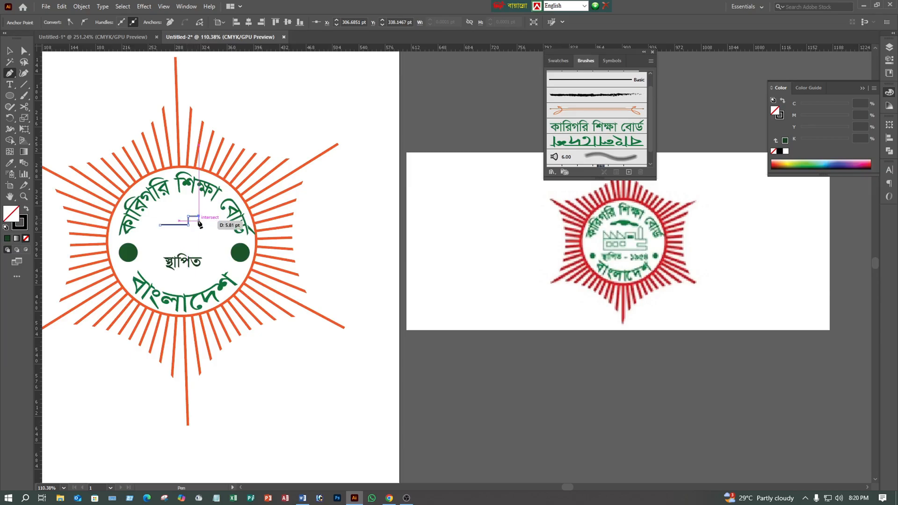
click(199, 217)
click(199, 225)
click(217, 226)
click(216, 236)
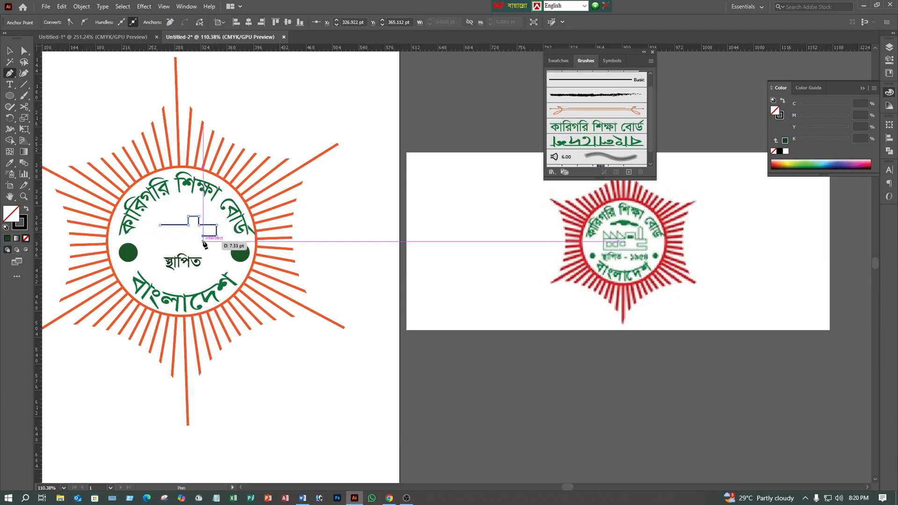
click(203, 238)
click(217, 242)
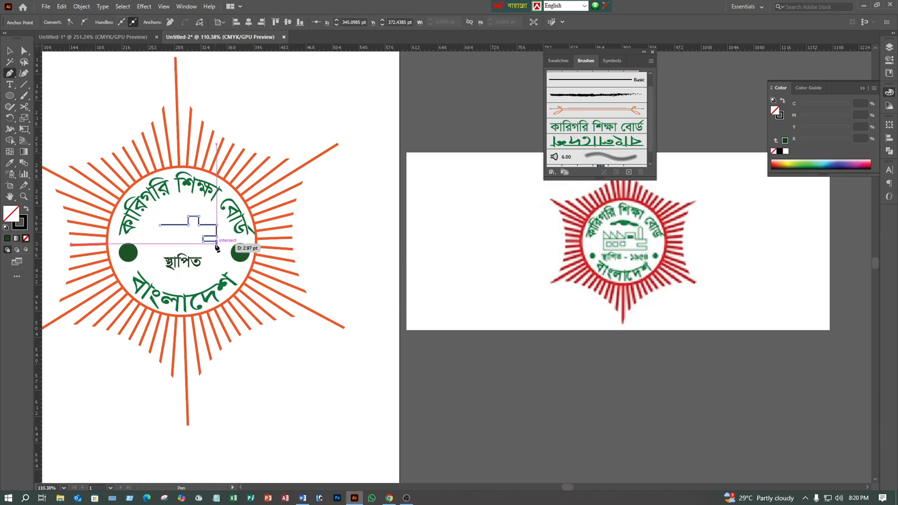
click(216, 245)
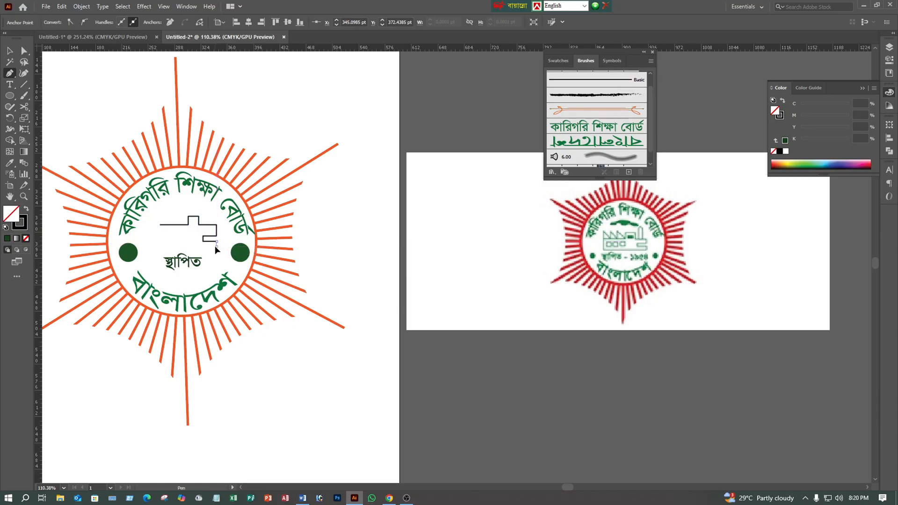
click(162, 245)
click(161, 227)
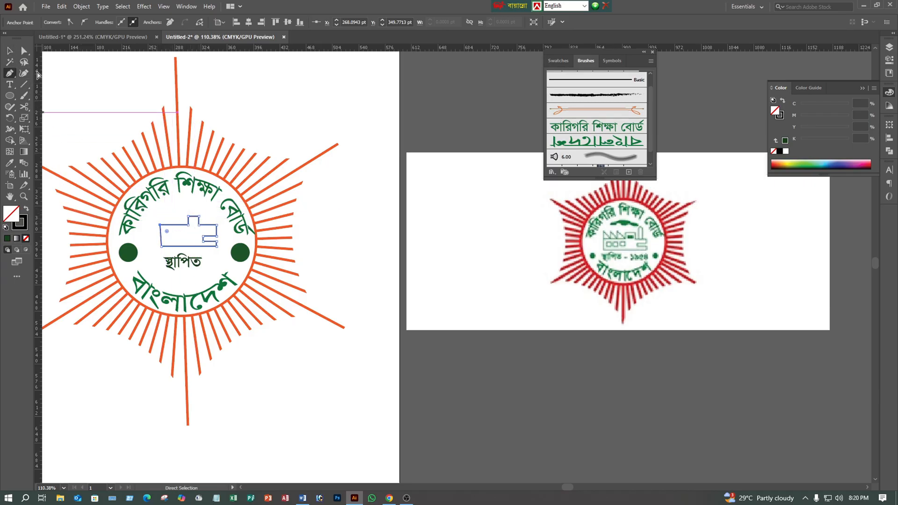
ctrl+click(47, 106)
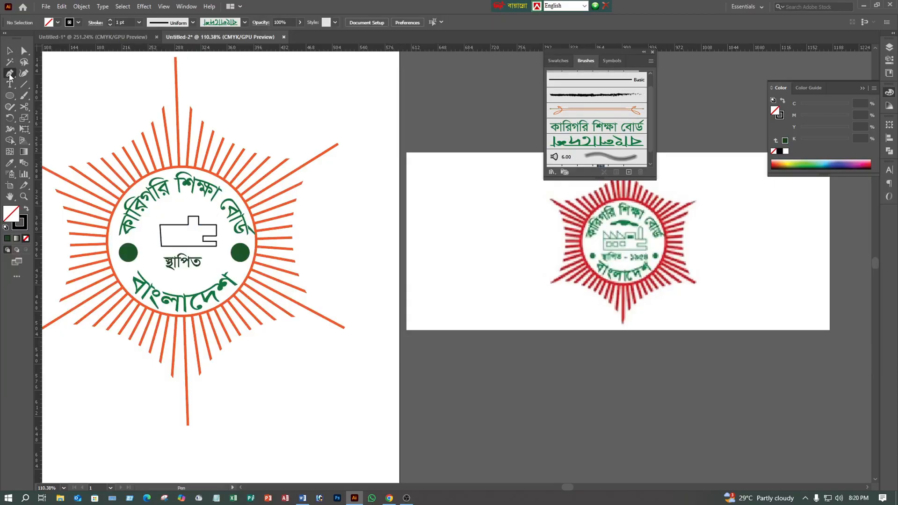
- Draw a sawtooth roof with three peaks, about 25 pt wide and 14 pt high, on the factory's upper-left edge with the Pen tool
click(160, 225)
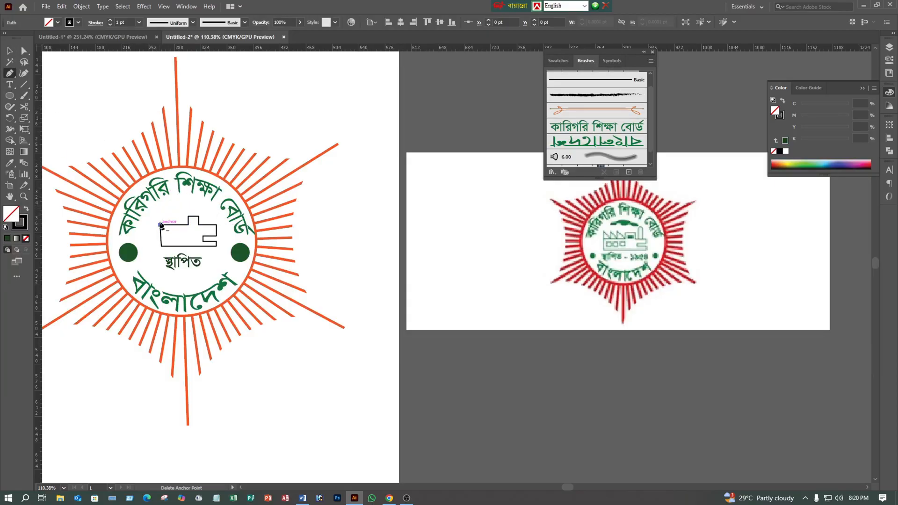
click(161, 214)
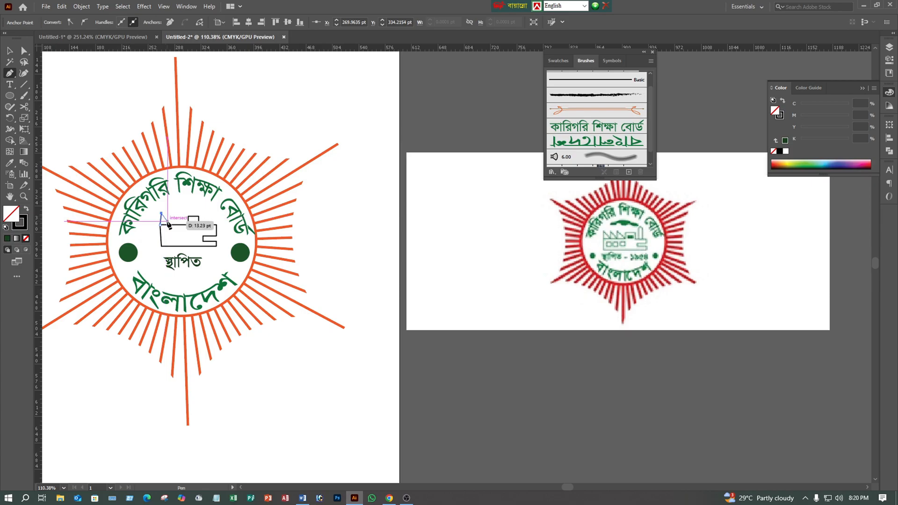
click(168, 225)
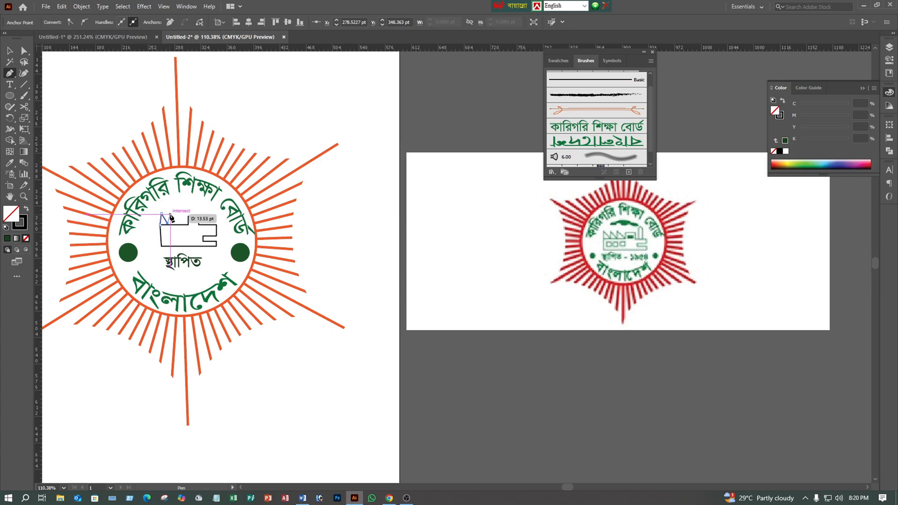
click(170, 214)
click(173, 225)
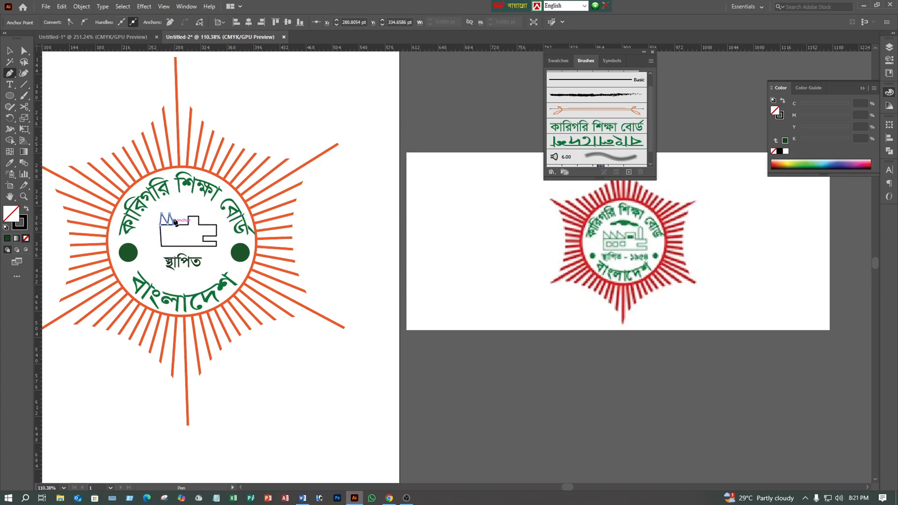
click(177, 214)
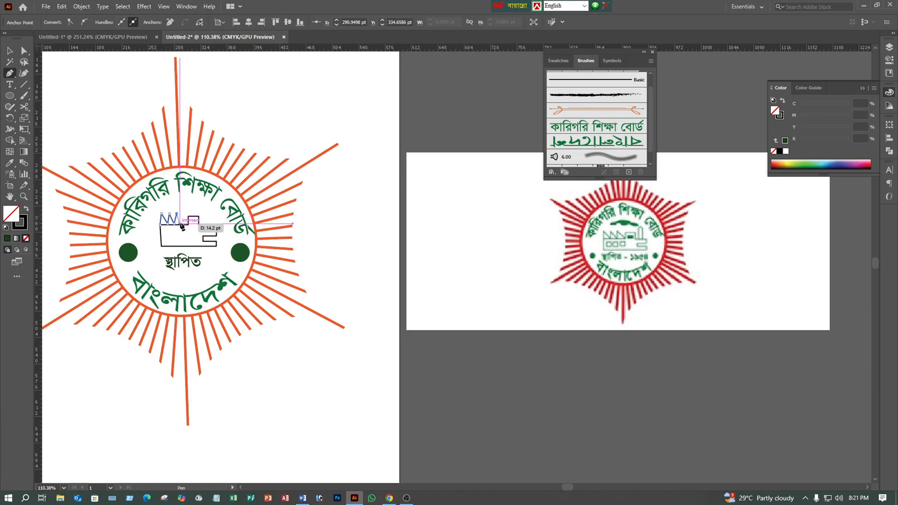
click(180, 226)
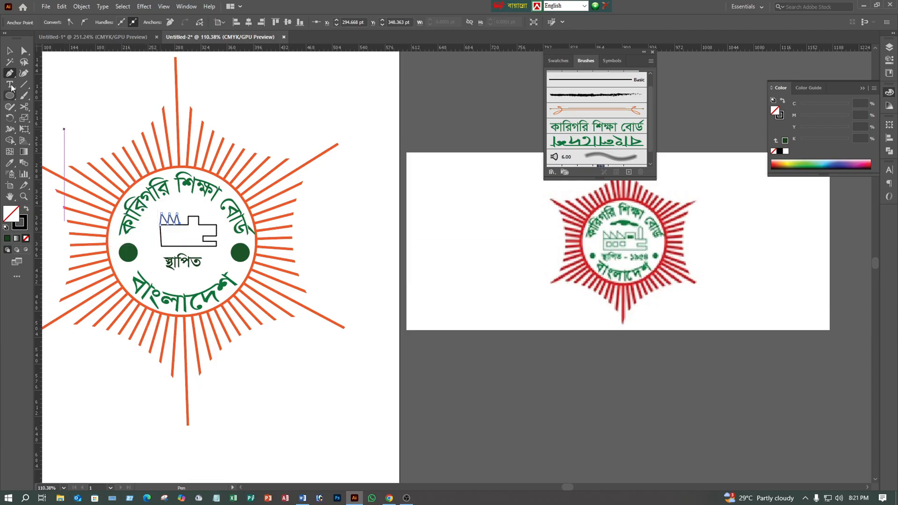
click(10, 51)
- Draw a closed window about 7 pt square inside the factory body, below the sawtooth roof, with the Pen tool
click(9, 73)
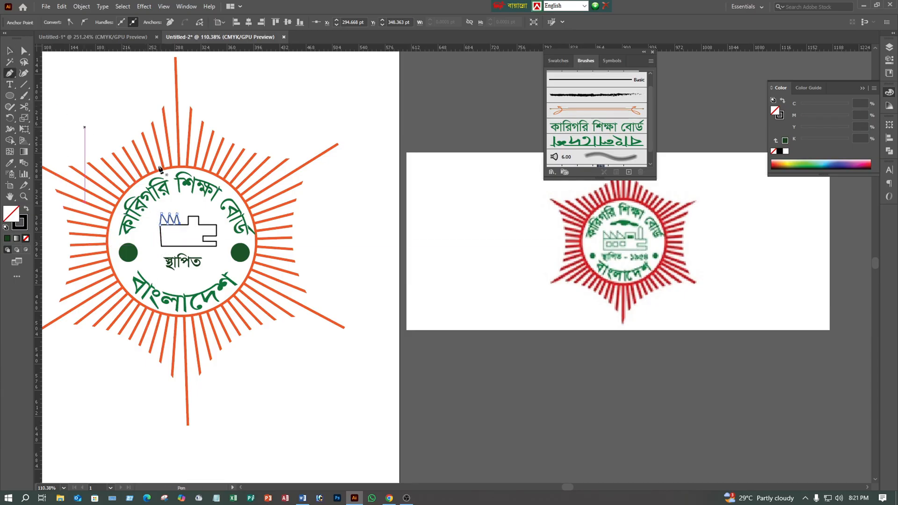
click(165, 237)
click(166, 231)
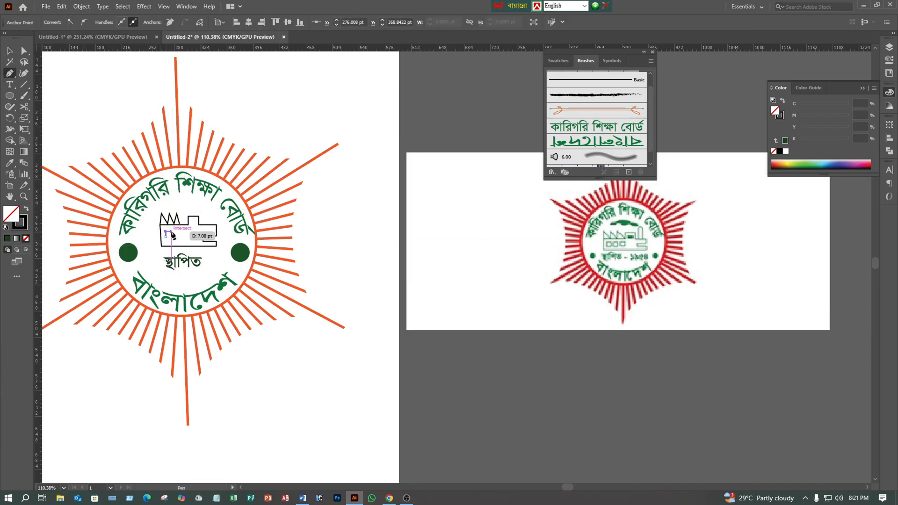
click(171, 232)
click(172, 237)
click(165, 237)
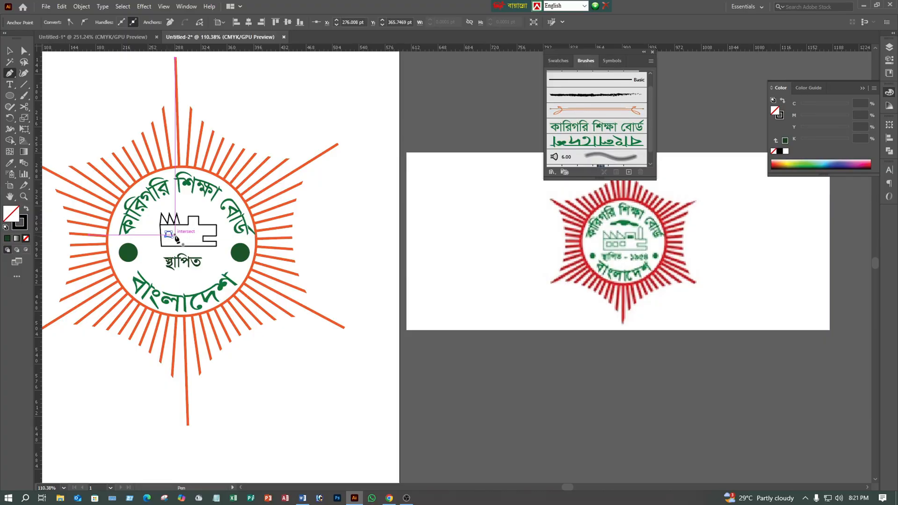
click(175, 234)
click(174, 234)
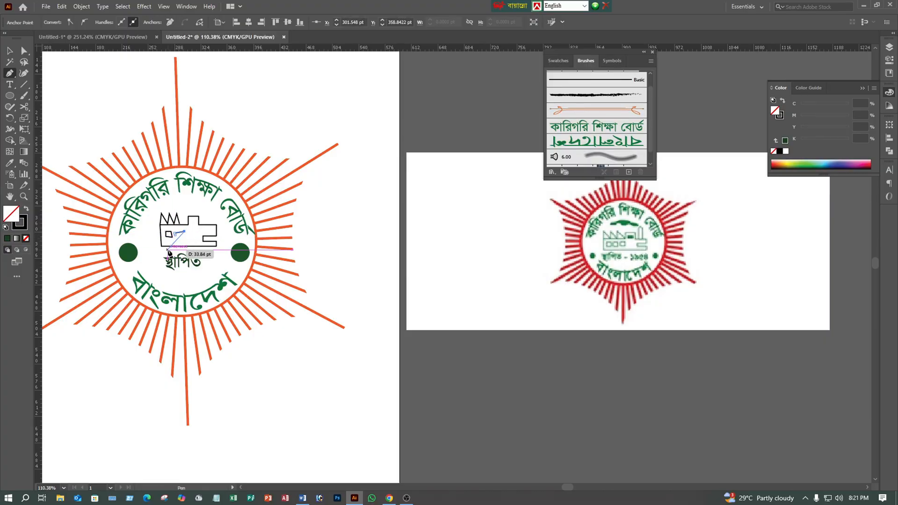
key(ctrl+z)
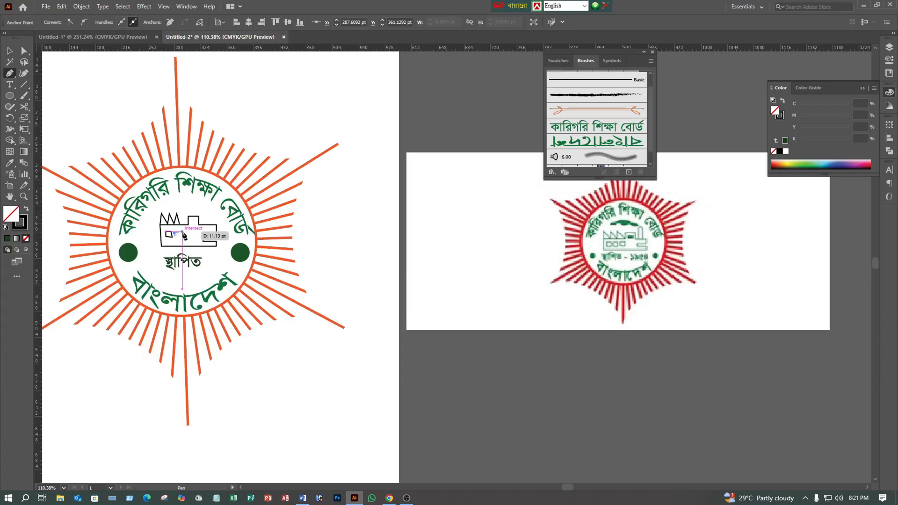
key(ctrl+z)
key(ctrl+z)
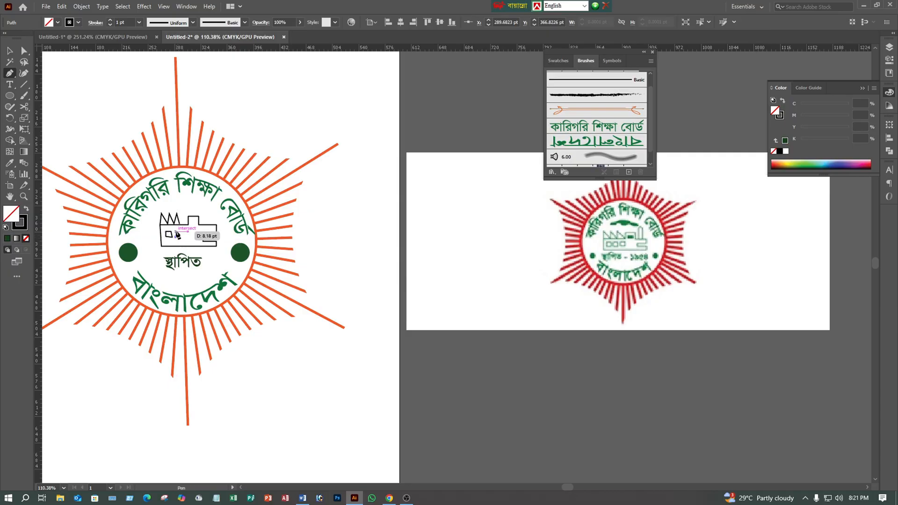
- Draw two more small closed windows with the Pen tool in a row beside the factory's first window
click(176, 232)
click(179, 237)
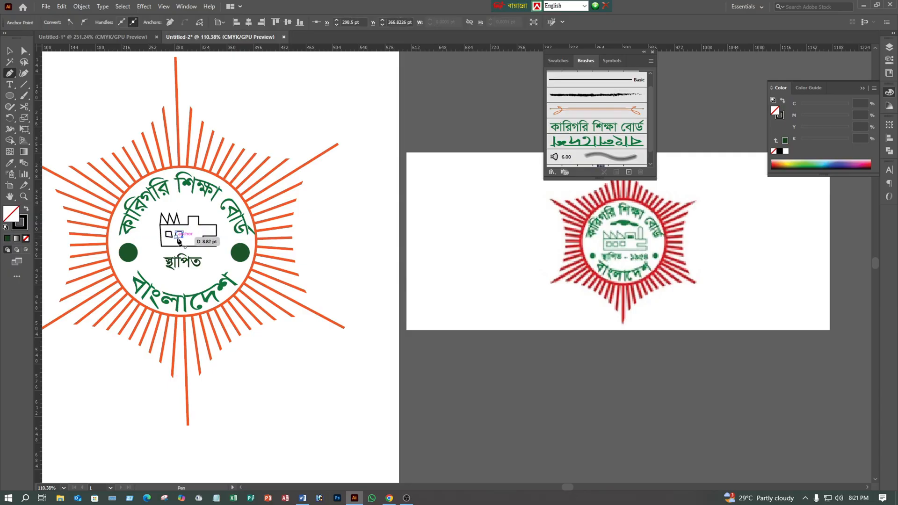
click(190, 233)
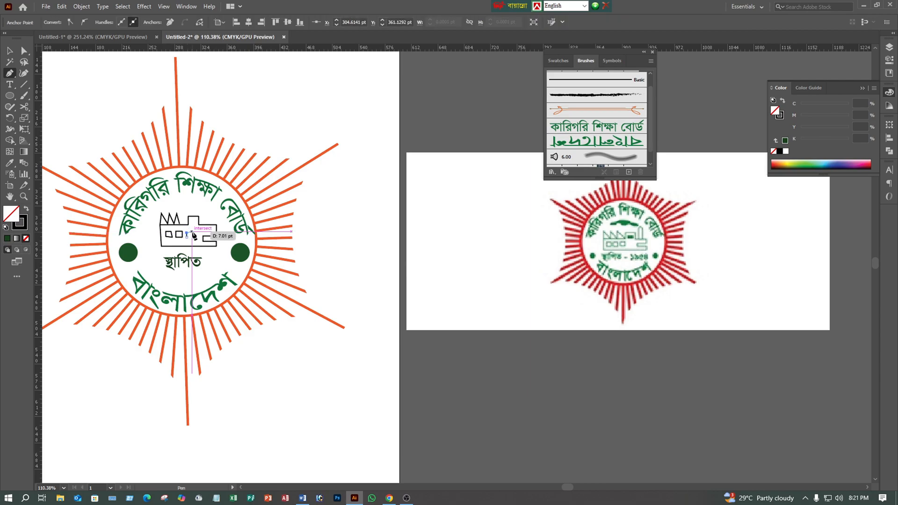
click(195, 236)
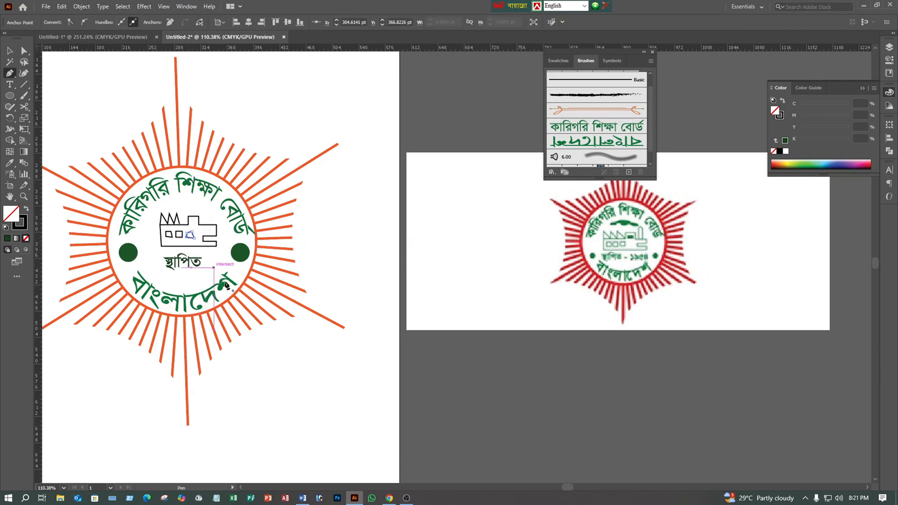
- Draw a short horizontal line inside the factory's raised roof block with the Pen tool and deselect it
click(190, 221)
click(194, 221)
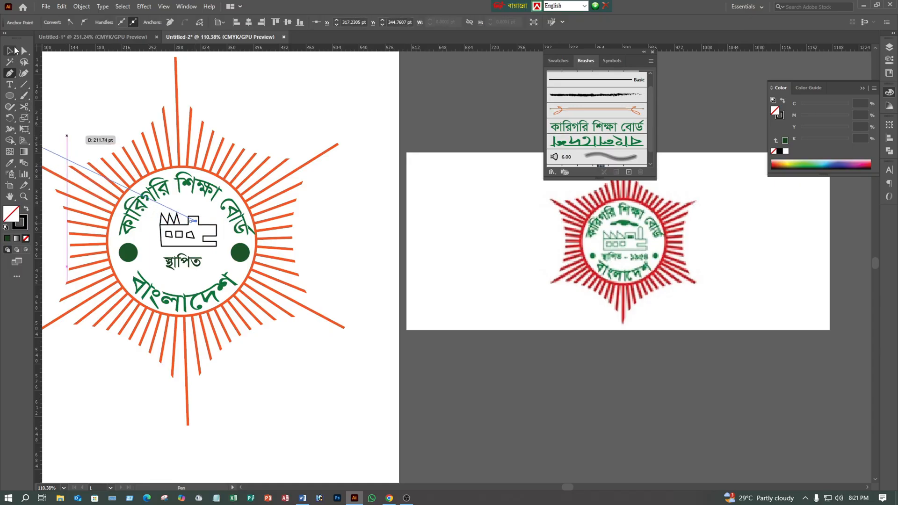
click(10, 51)
click(98, 109)
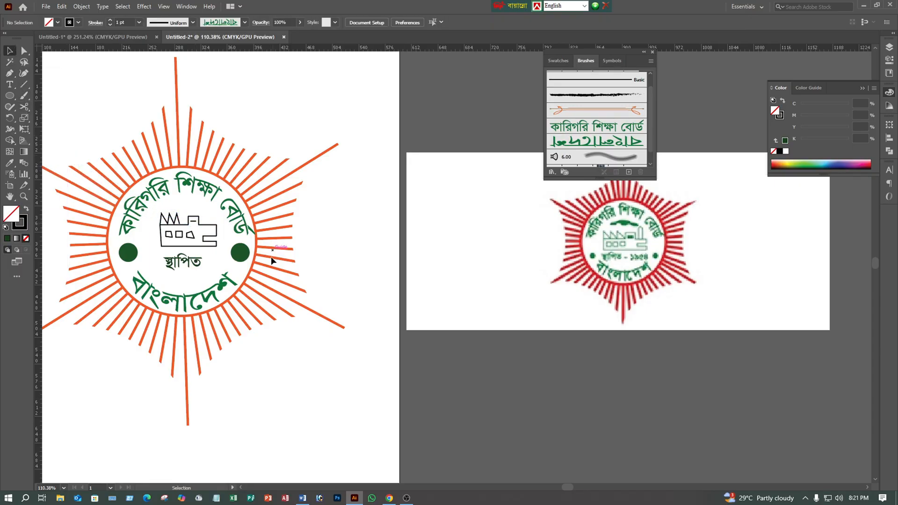
- Select the whole logo artwork on the artboard, rotate it slightly clockwise, and deselect it
key(z)
drag(316, 272, 216, 306)
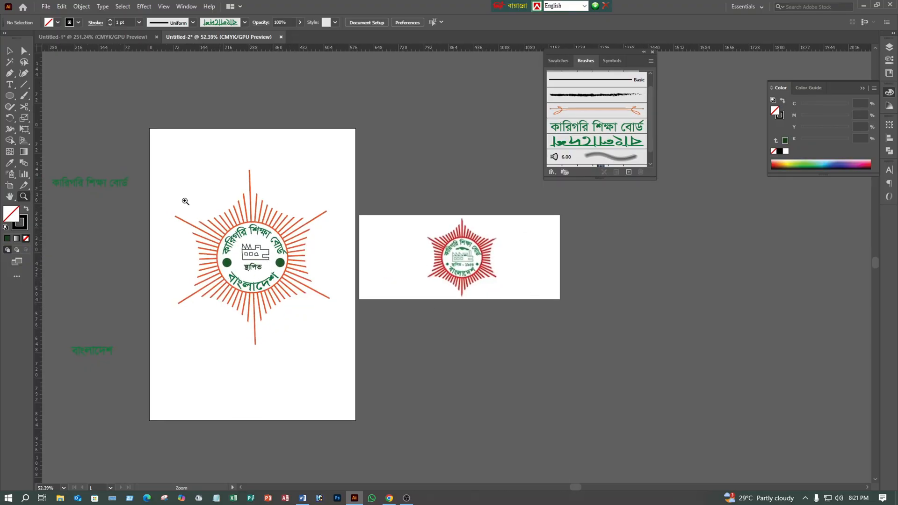
click(9, 50)
drag(181, 175, 305, 273)
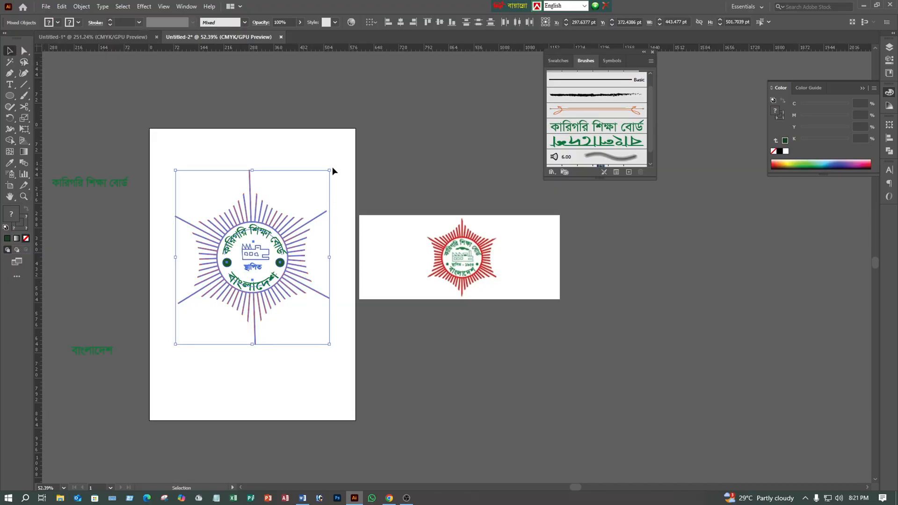
drag(333, 167, 346, 174)
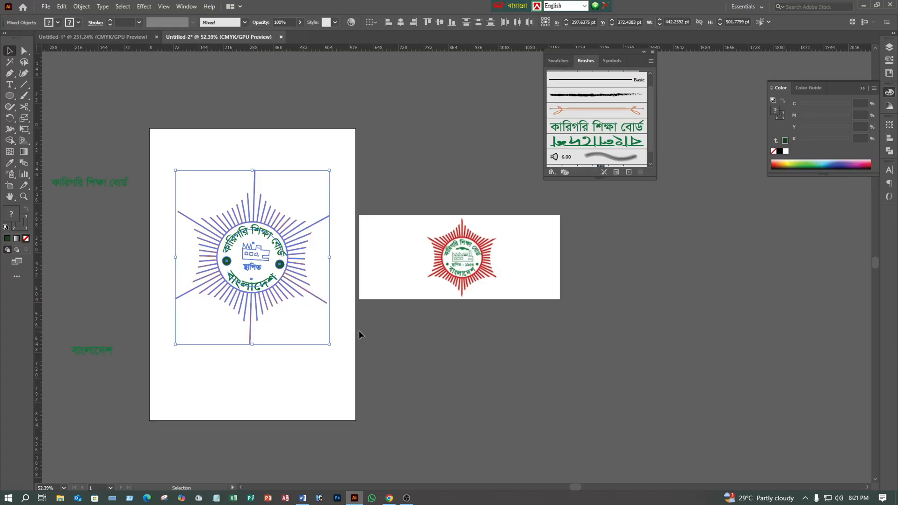
click(361, 329)
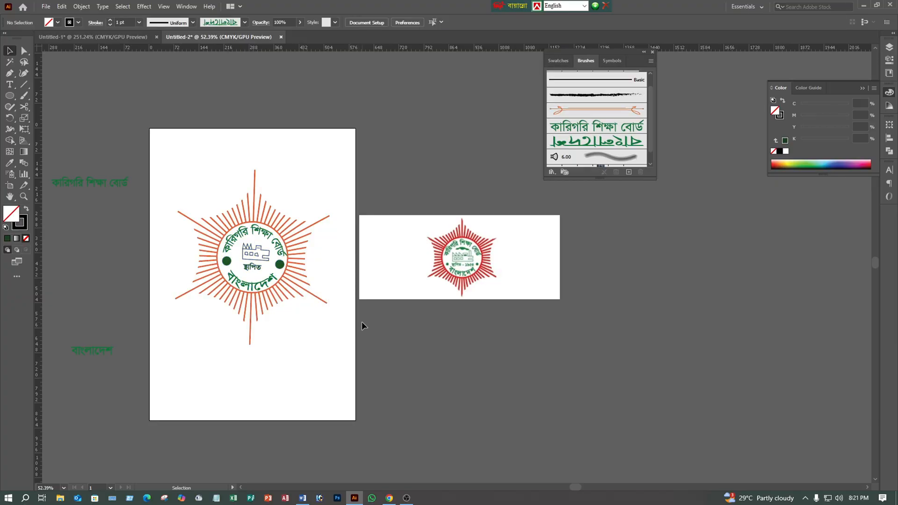